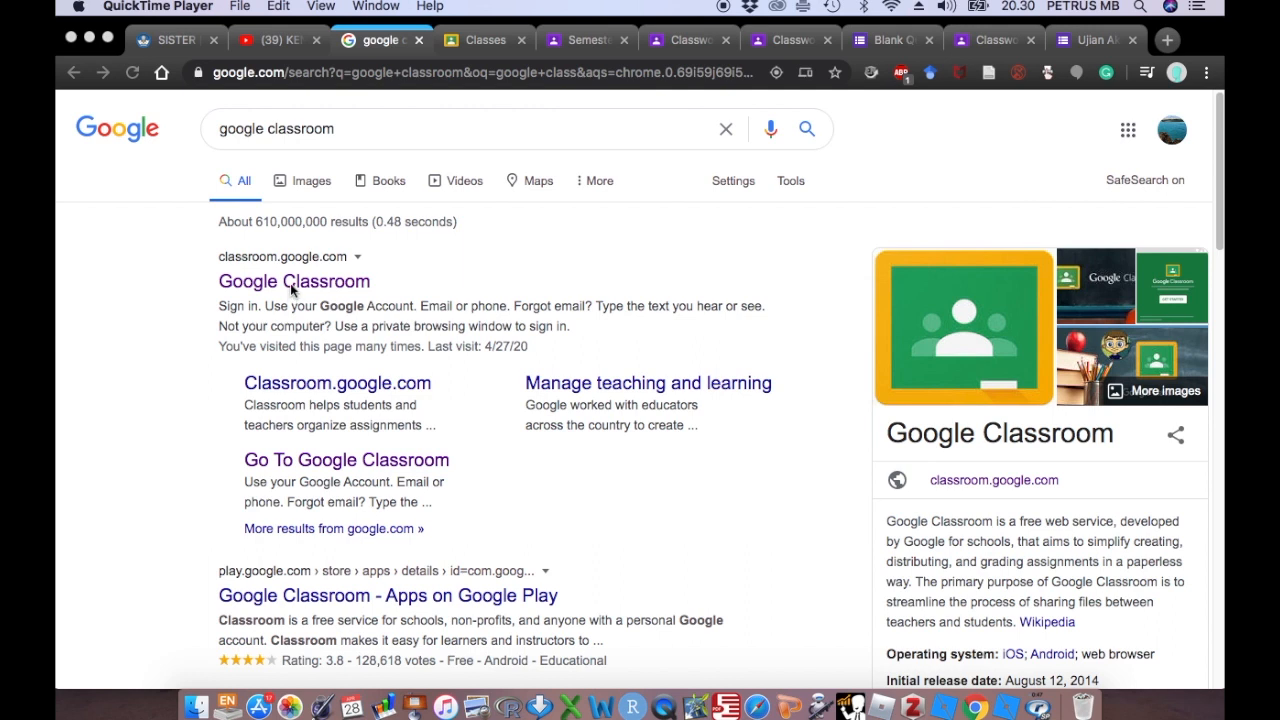
# Step: Open Google Classroom from the search results and enter the class Semester 4 TPT Metode Penelitian
pyautogui.click(293, 288)
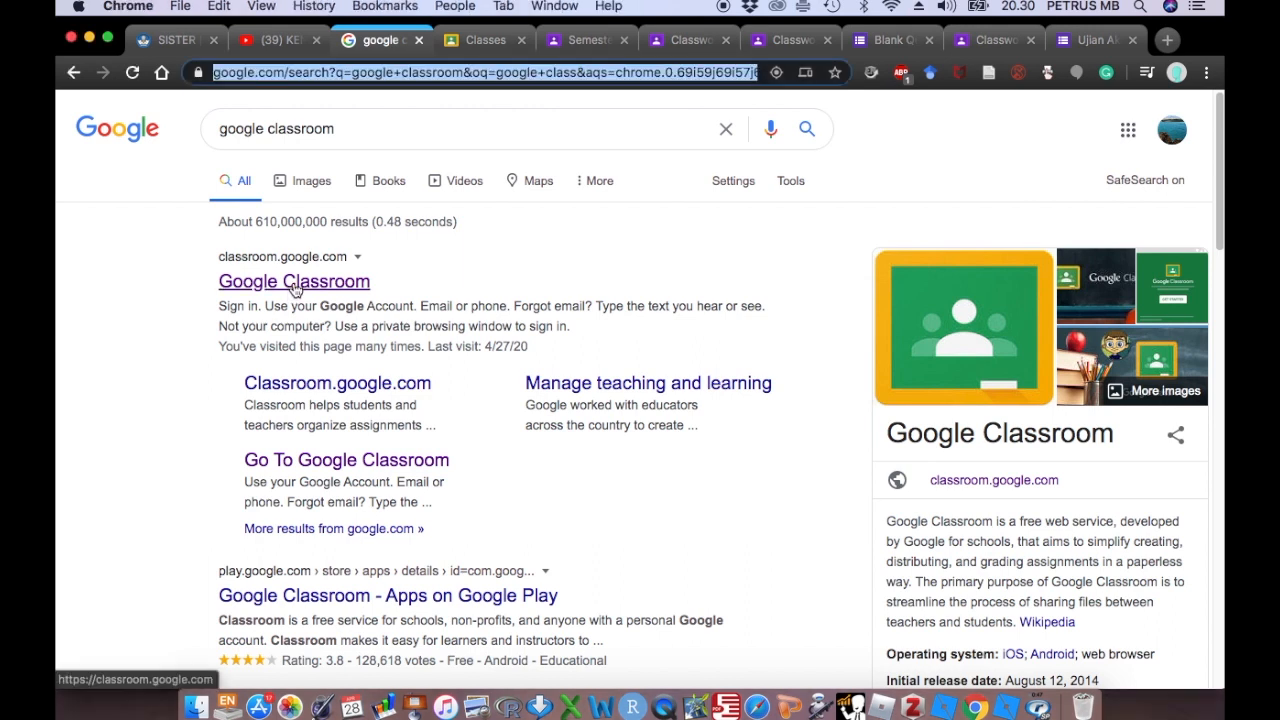
pyautogui.click(294, 288)
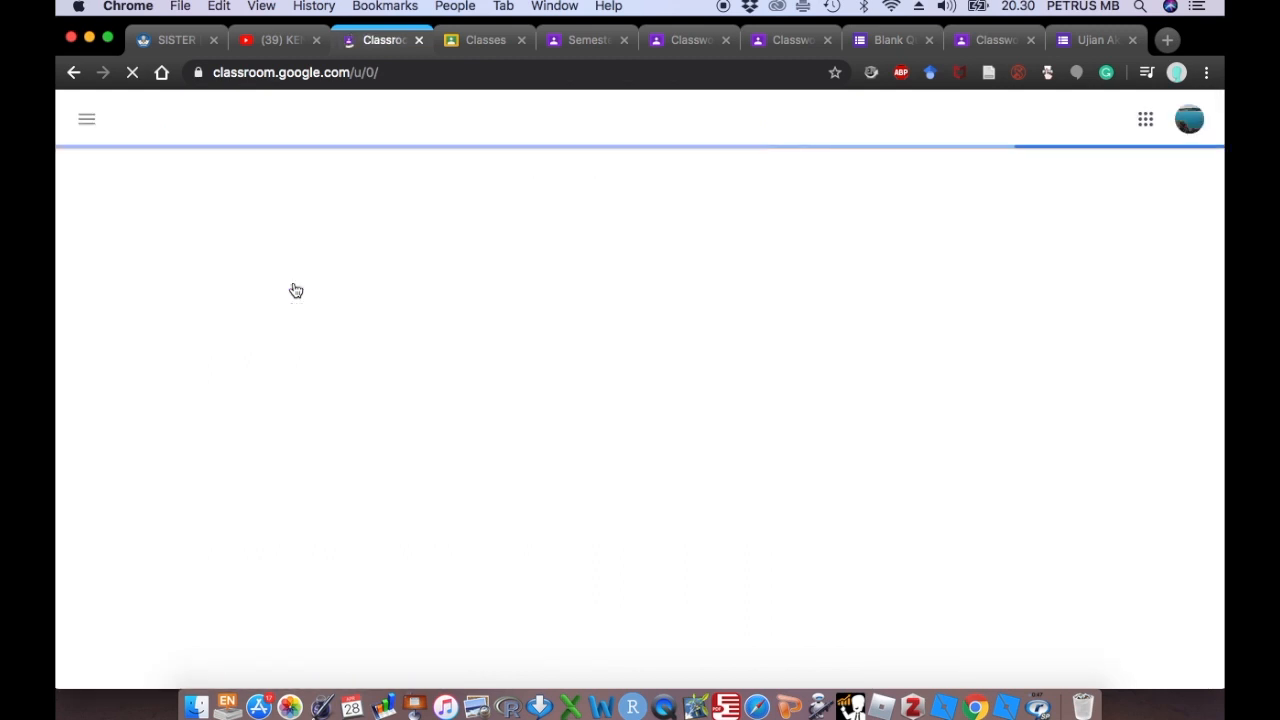
pyautogui.click(481, 50)
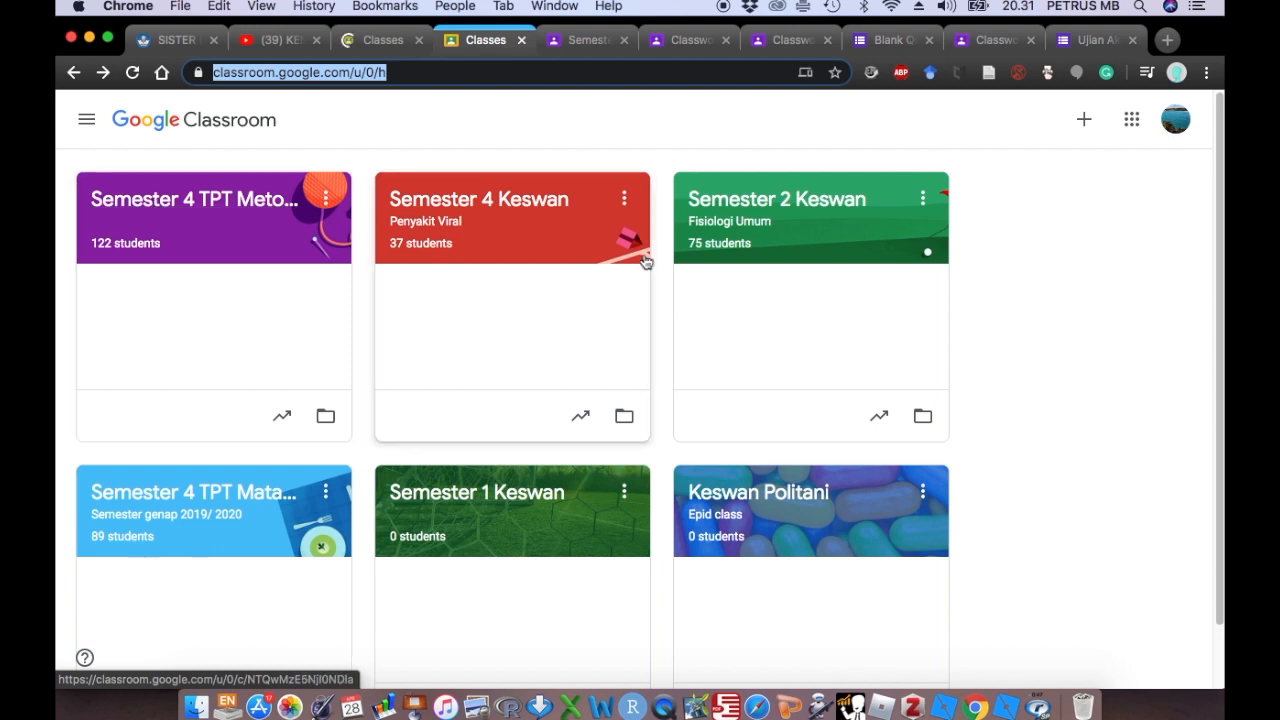
pyautogui.click(241, 209)
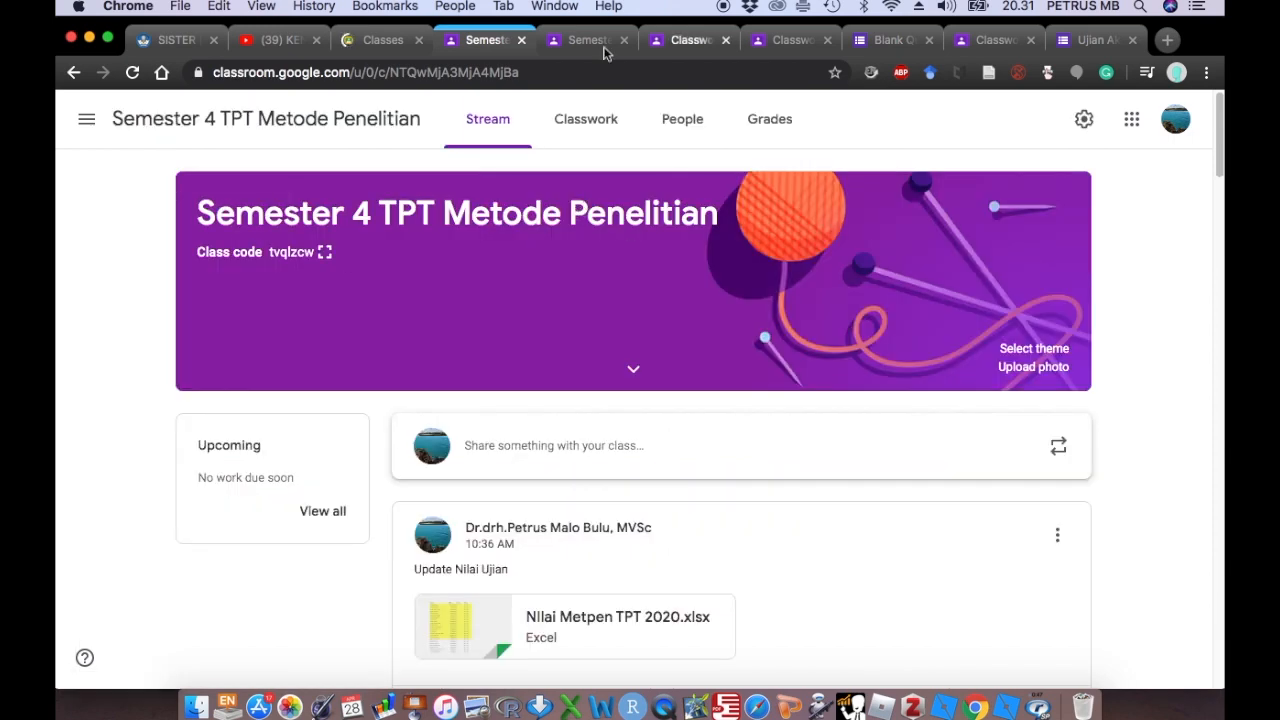
# Step: Open the Classwork page of Semester 4 TPT Metode Penelitian and show the options for creating new classwork
pyautogui.click(582, 42)
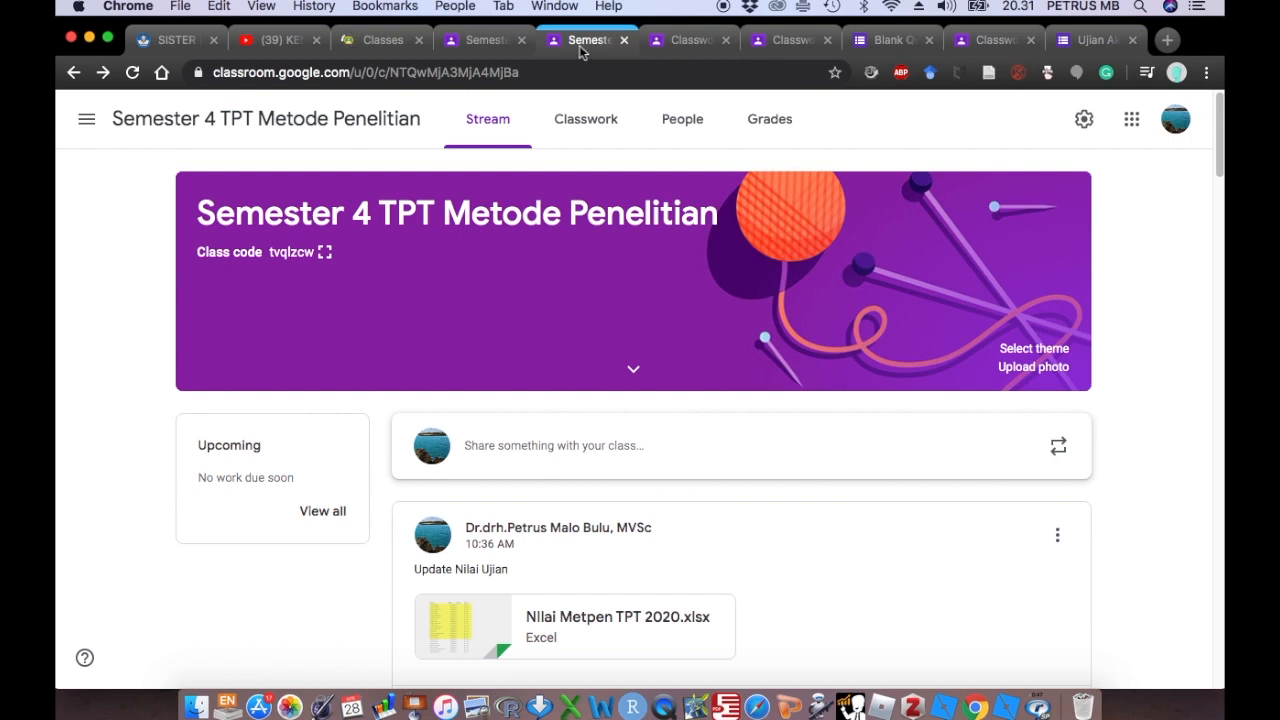
pyautogui.click(592, 122)
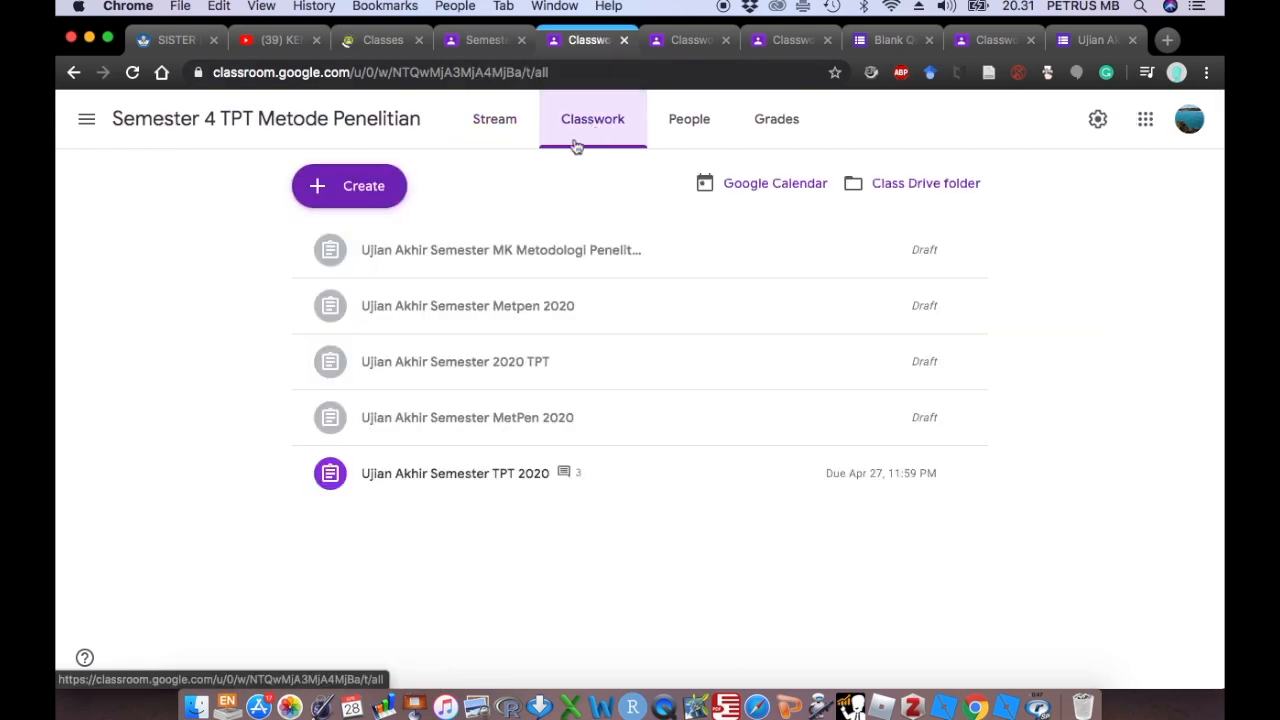
pyautogui.click(365, 194)
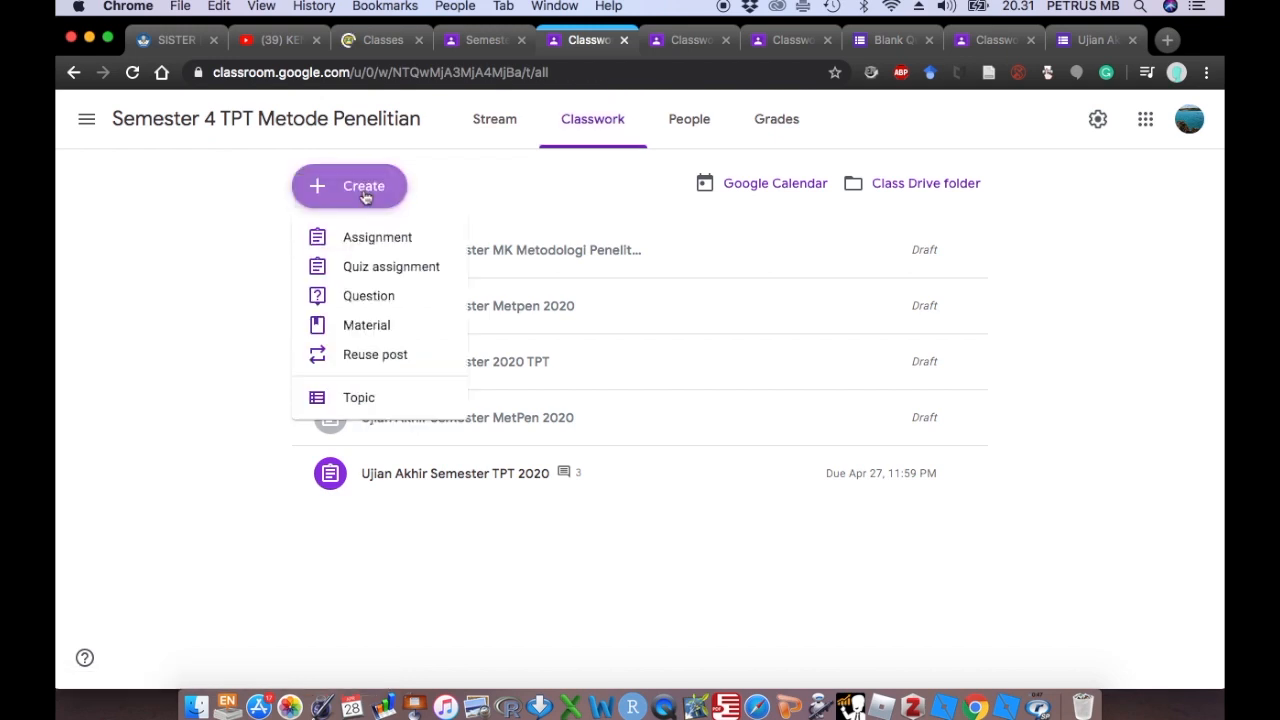
# Step: Review the title and instructions of the draft assignment "Ujian Akhir Semester MK Metodologi Penelitian 2020" with its attached Blank Quiz
pyautogui.click(693, 42)
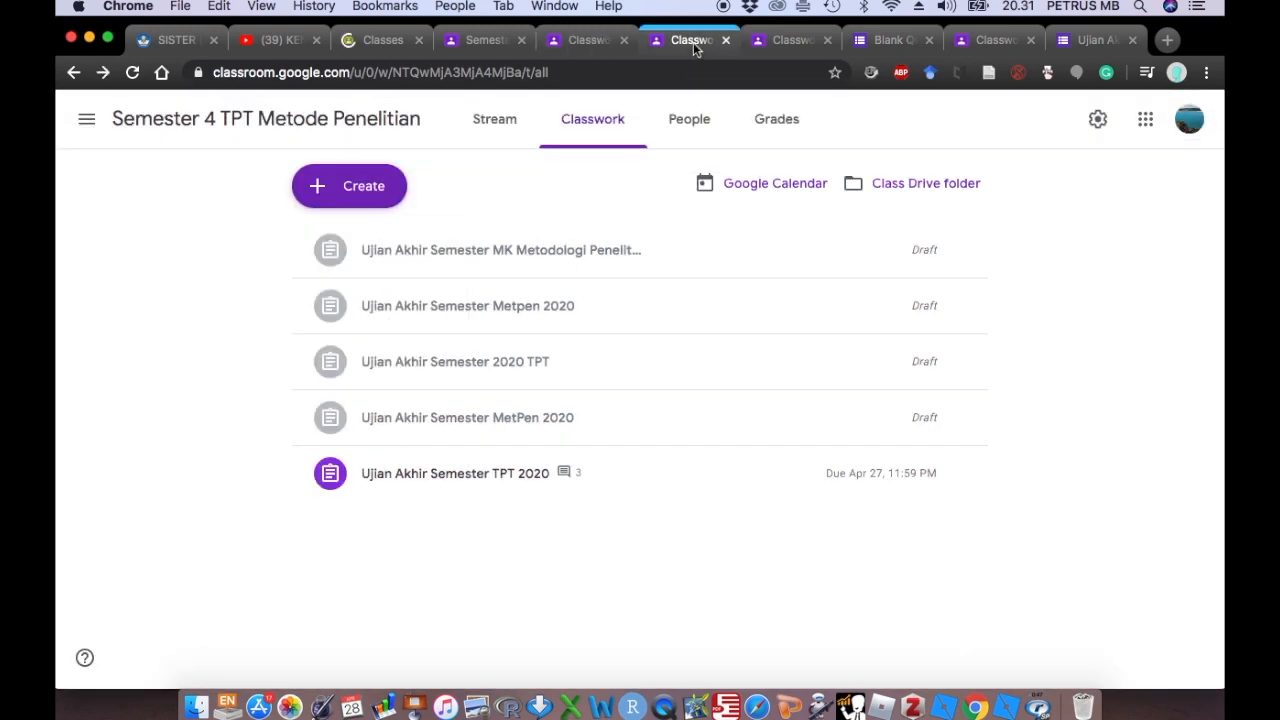
pyautogui.click(786, 41)
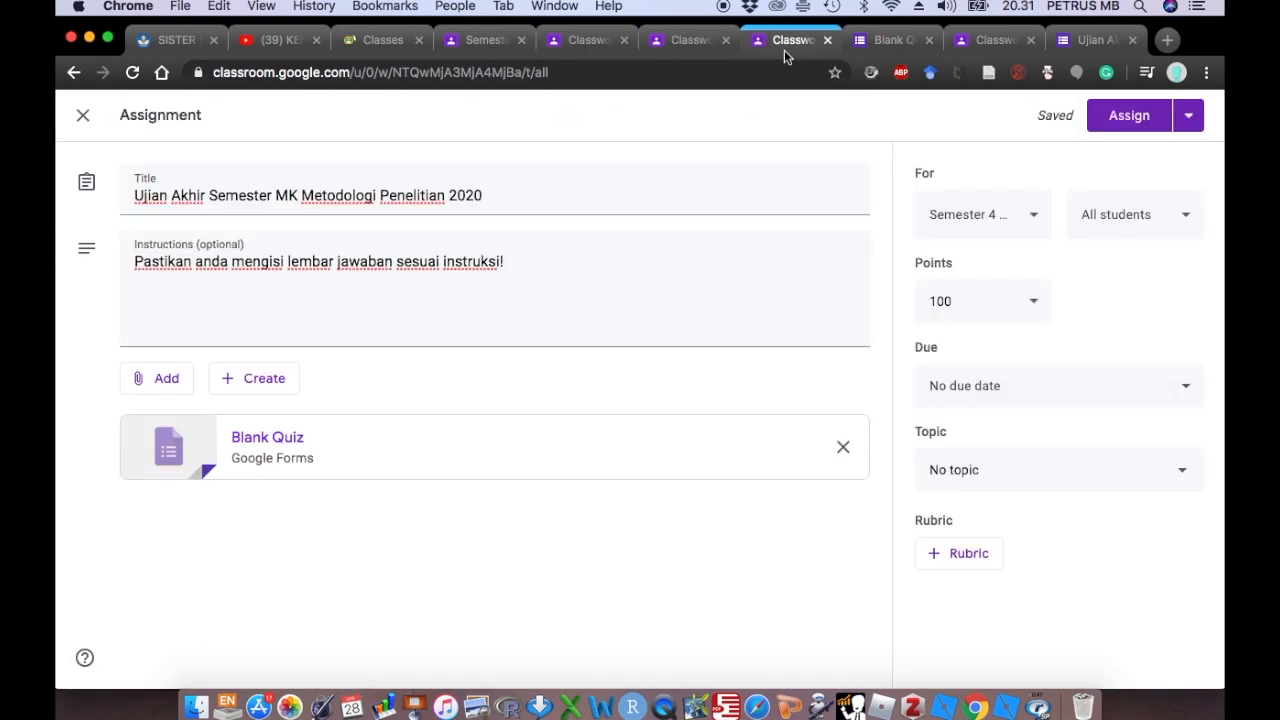
pyautogui.moveTo(128, 197); pyautogui.dragTo(496, 193)
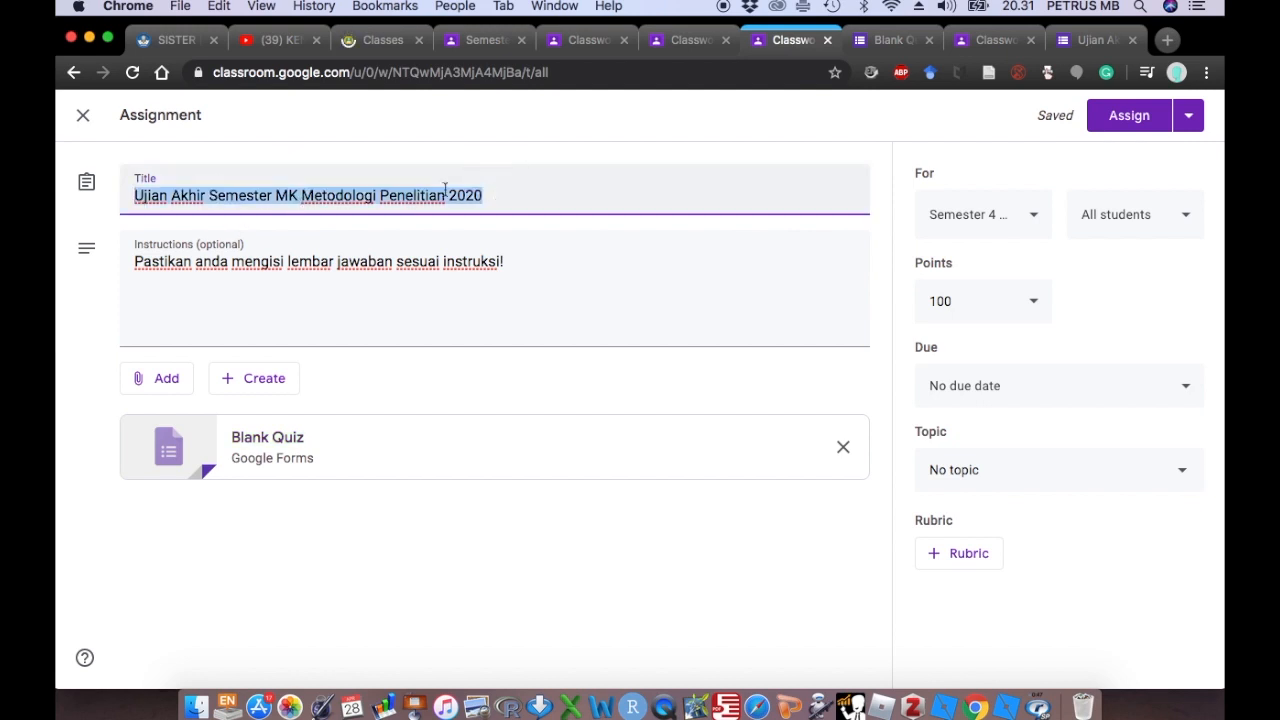
pyautogui.click(505, 191)
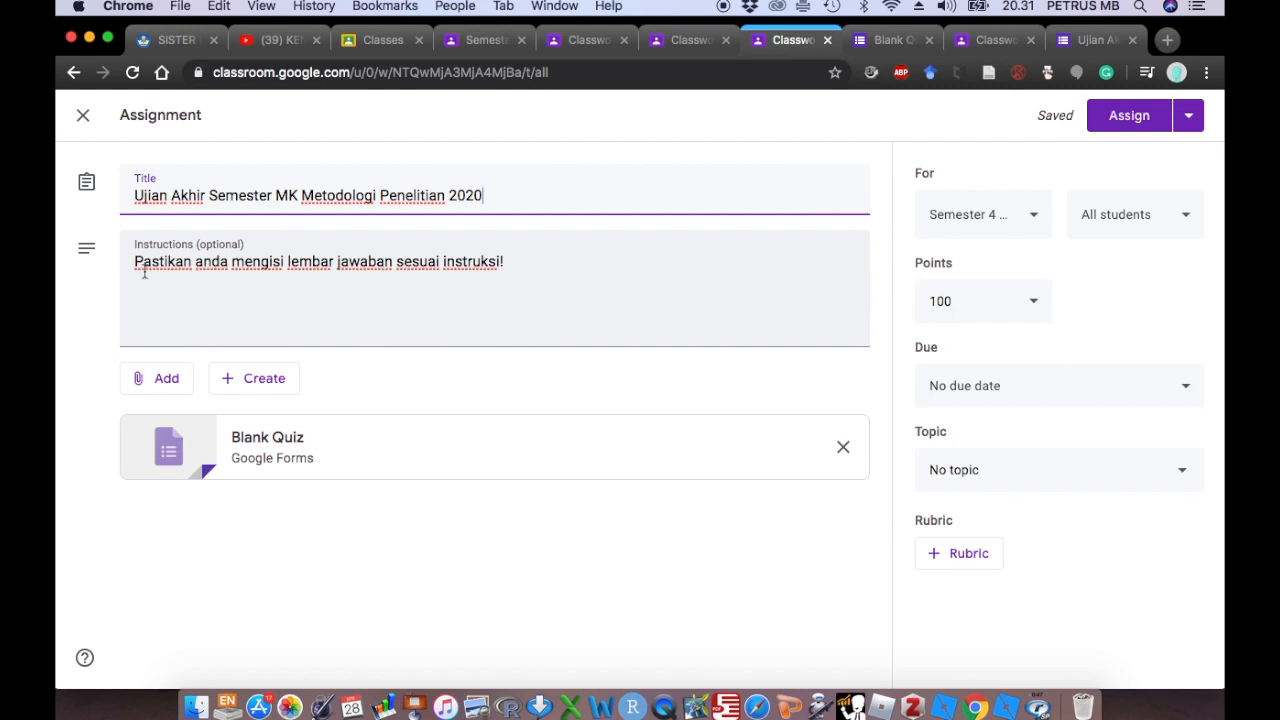
pyautogui.click(546, 272)
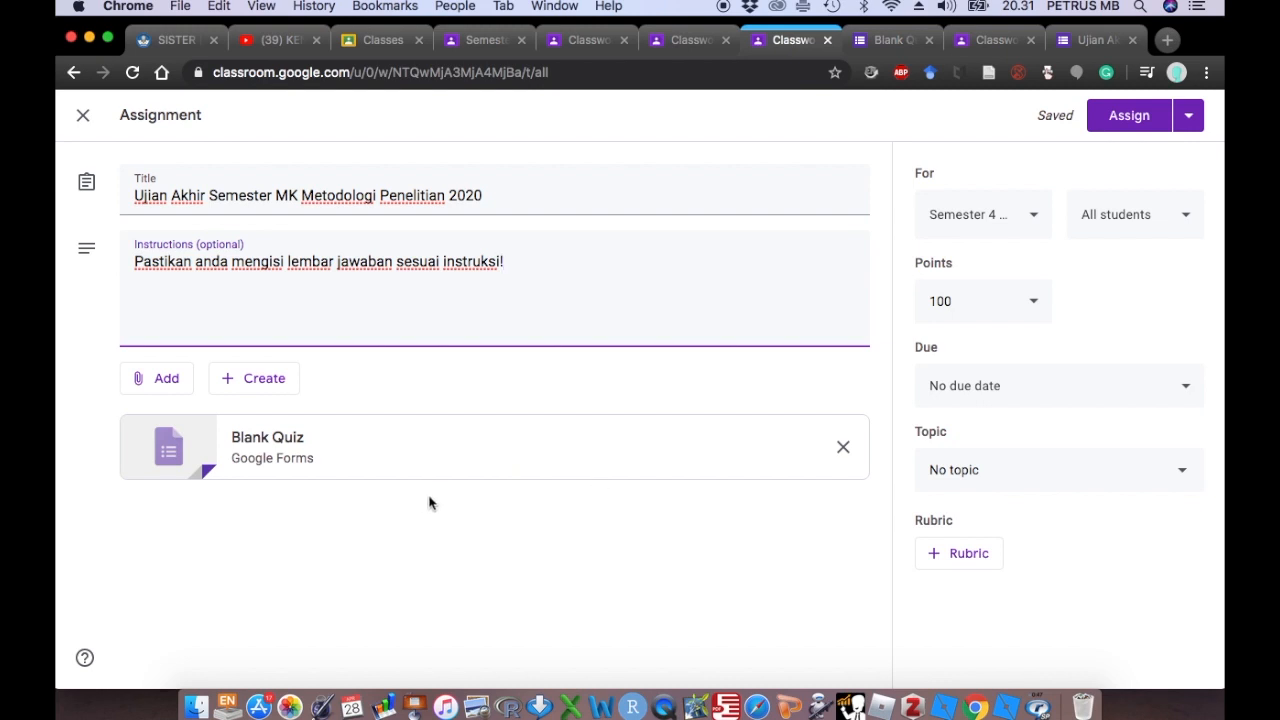
# Step: View the unedited Blank Quiz form and the untitled assignment, ending on the form "Ujian Akhir Semester MK MetPen 2020"
pyautogui.click(893, 42)
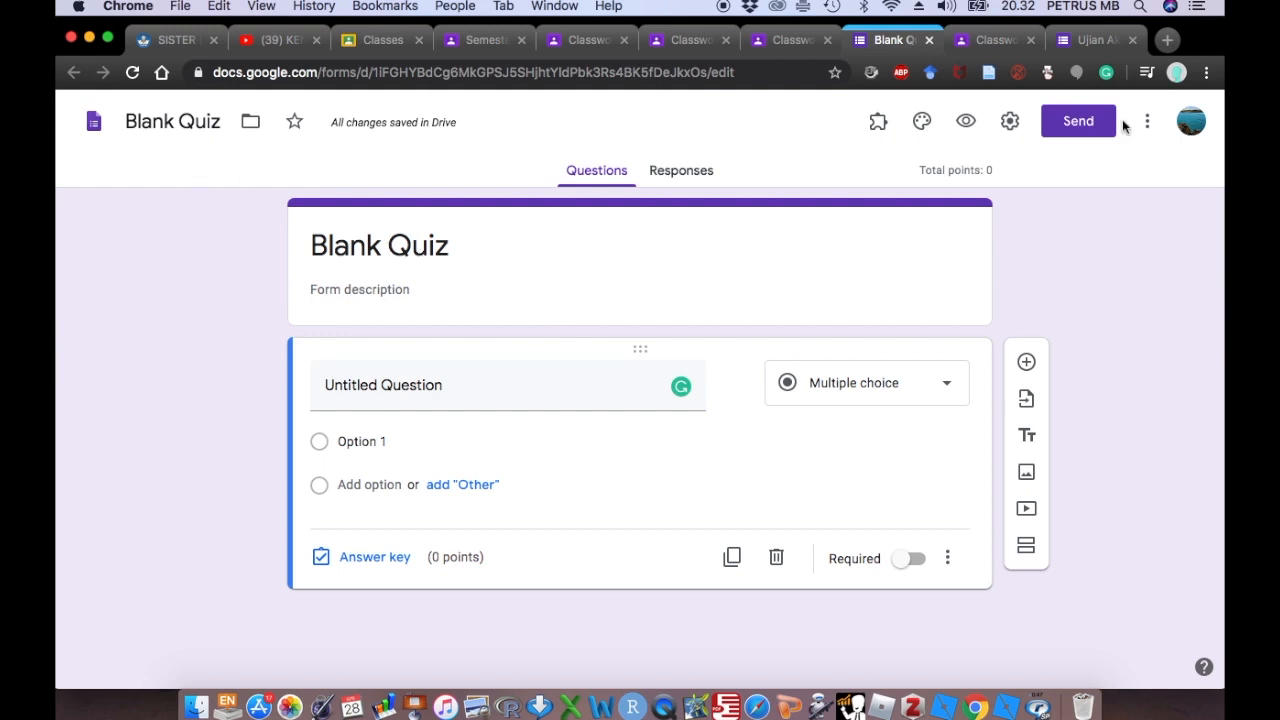
pyautogui.click(990, 42)
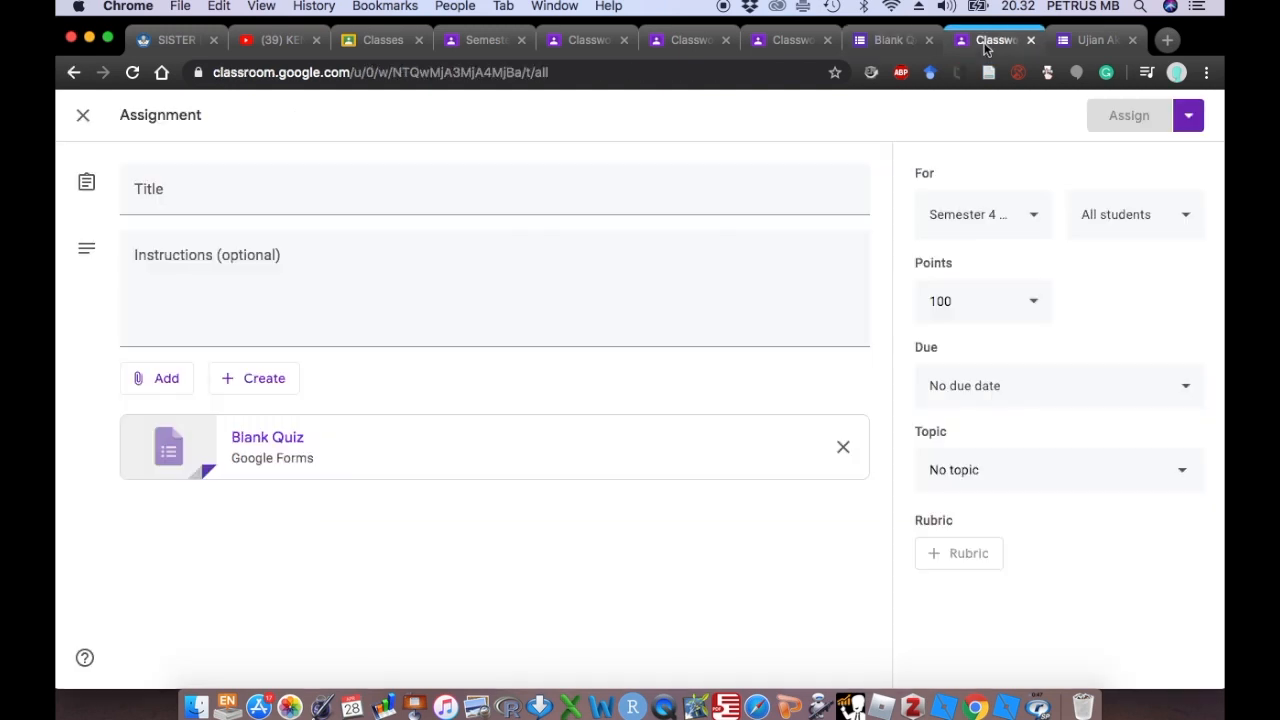
pyautogui.click(1097, 40)
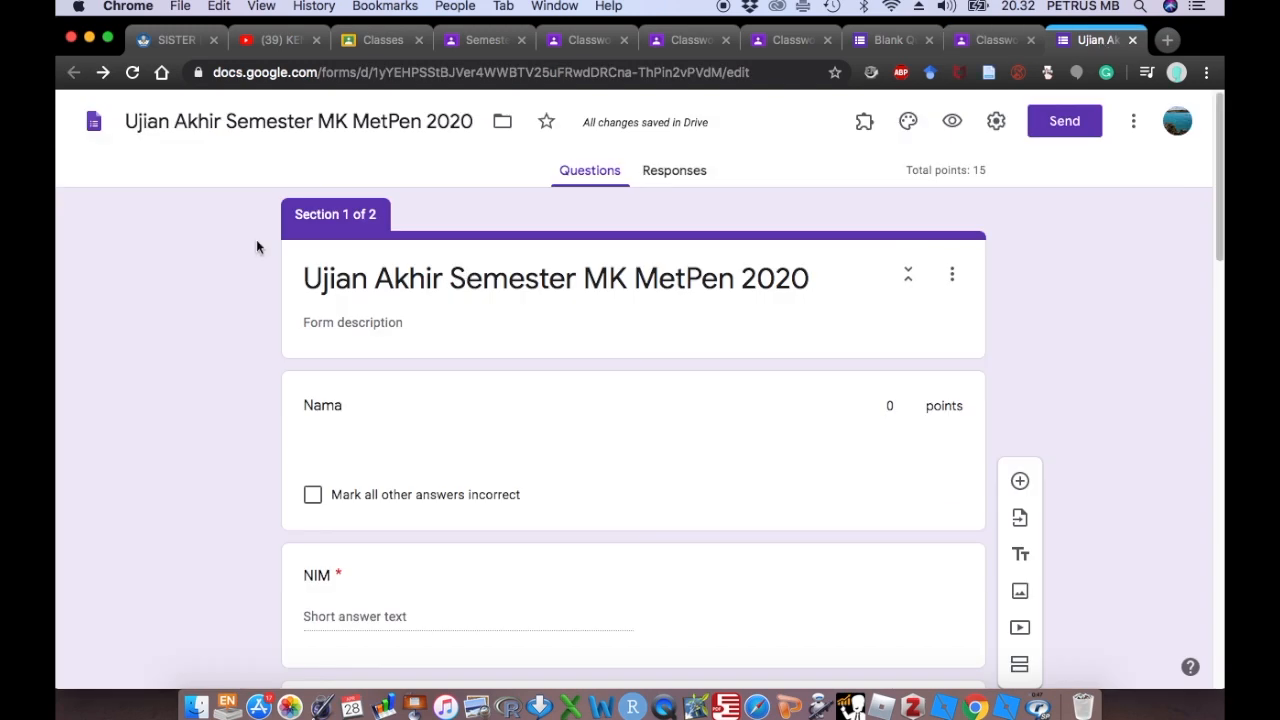
# Step: Examine the exam form's name, its identity questions and the answer key and points of the Nama question
pyautogui.click(168, 121)
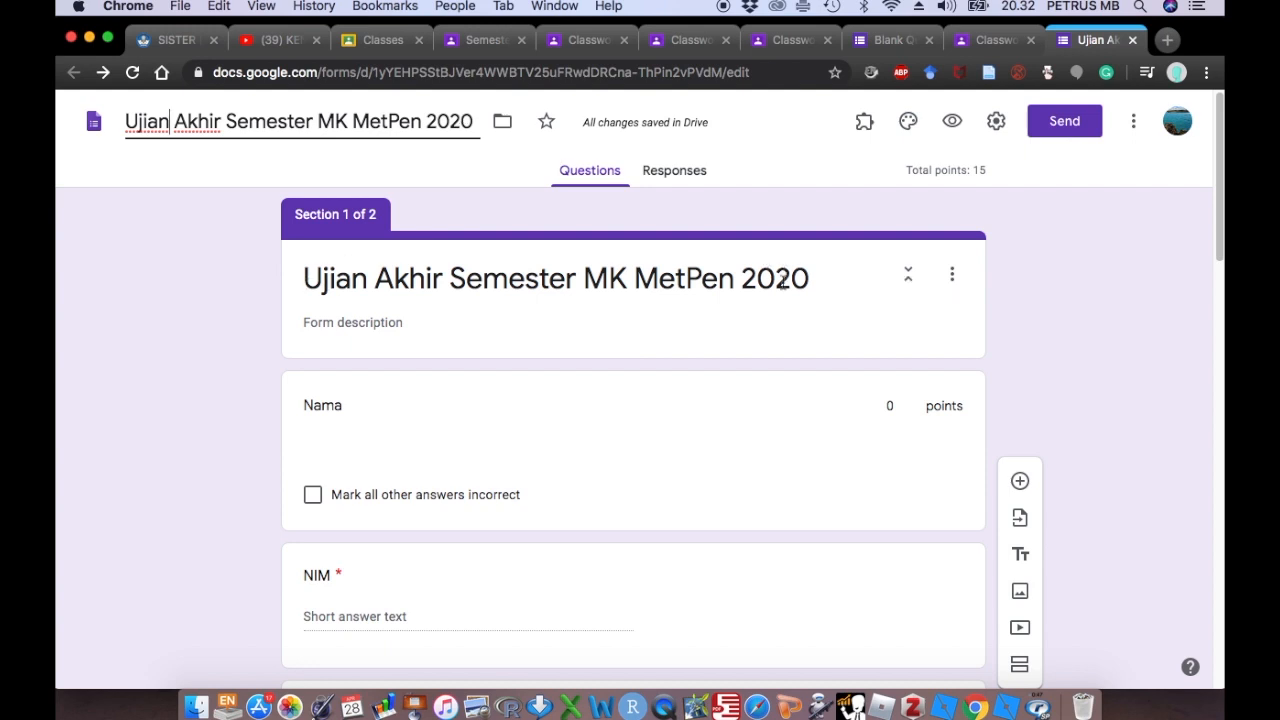
pyautogui.scroll(-1, 408, 505)
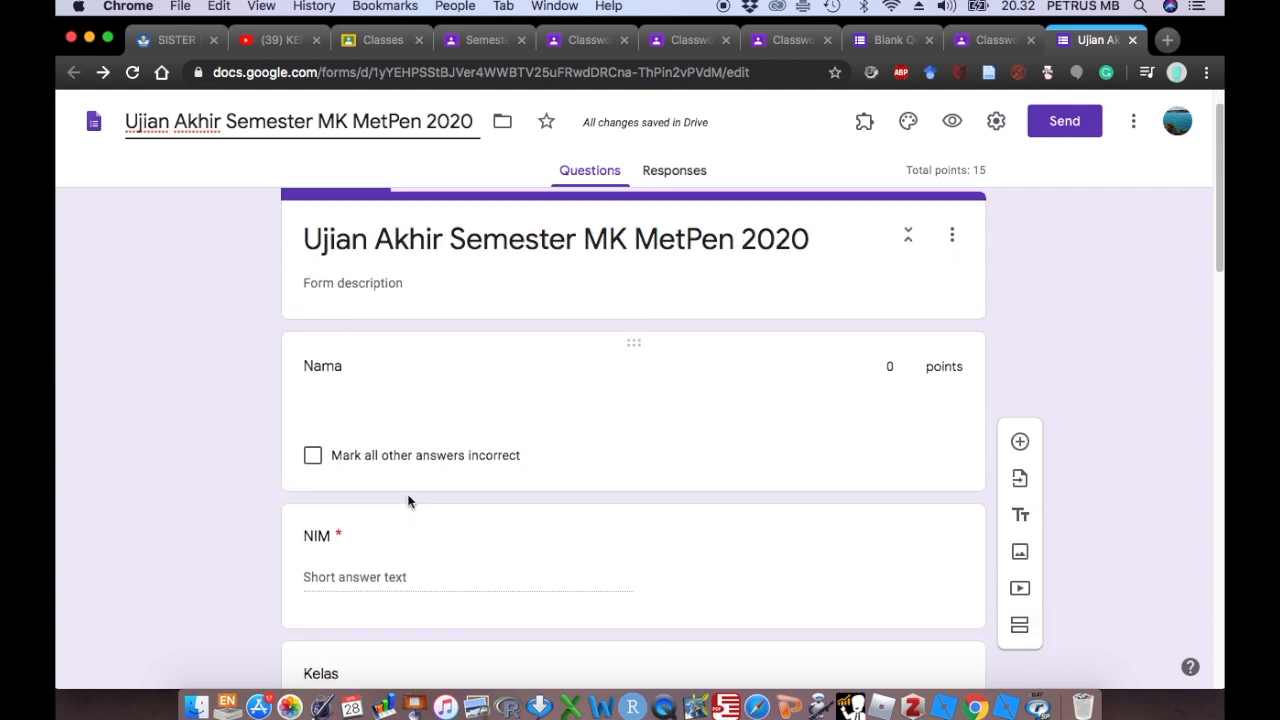
pyautogui.scroll(-2, 445, 441)
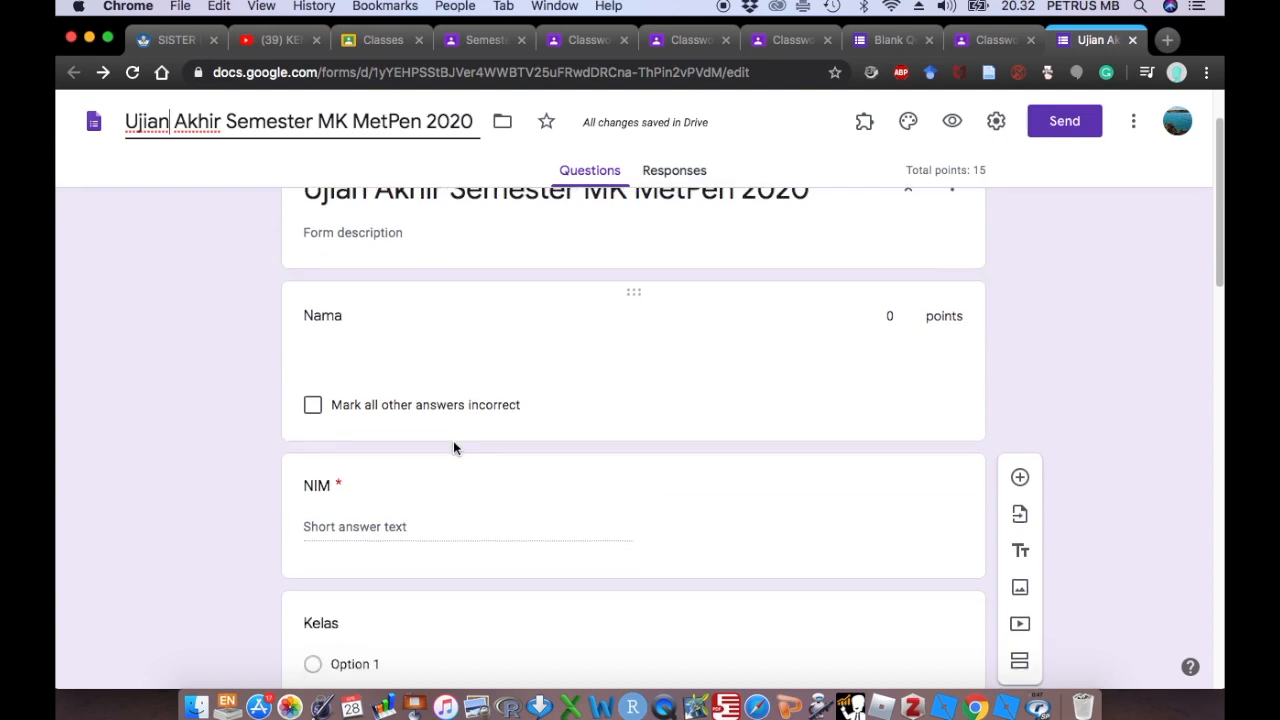
pyautogui.scroll(3, 456, 443)
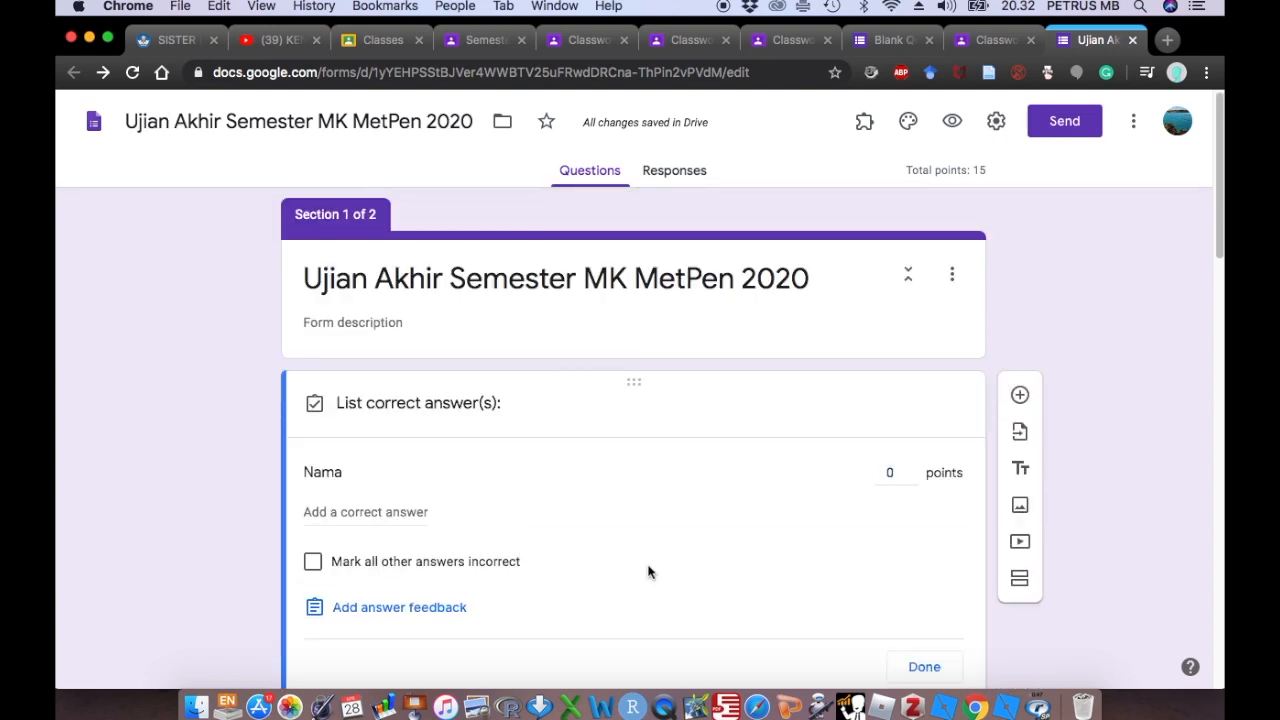
pyautogui.scroll(-1, 871, 523)
pyautogui.click(904, 402)
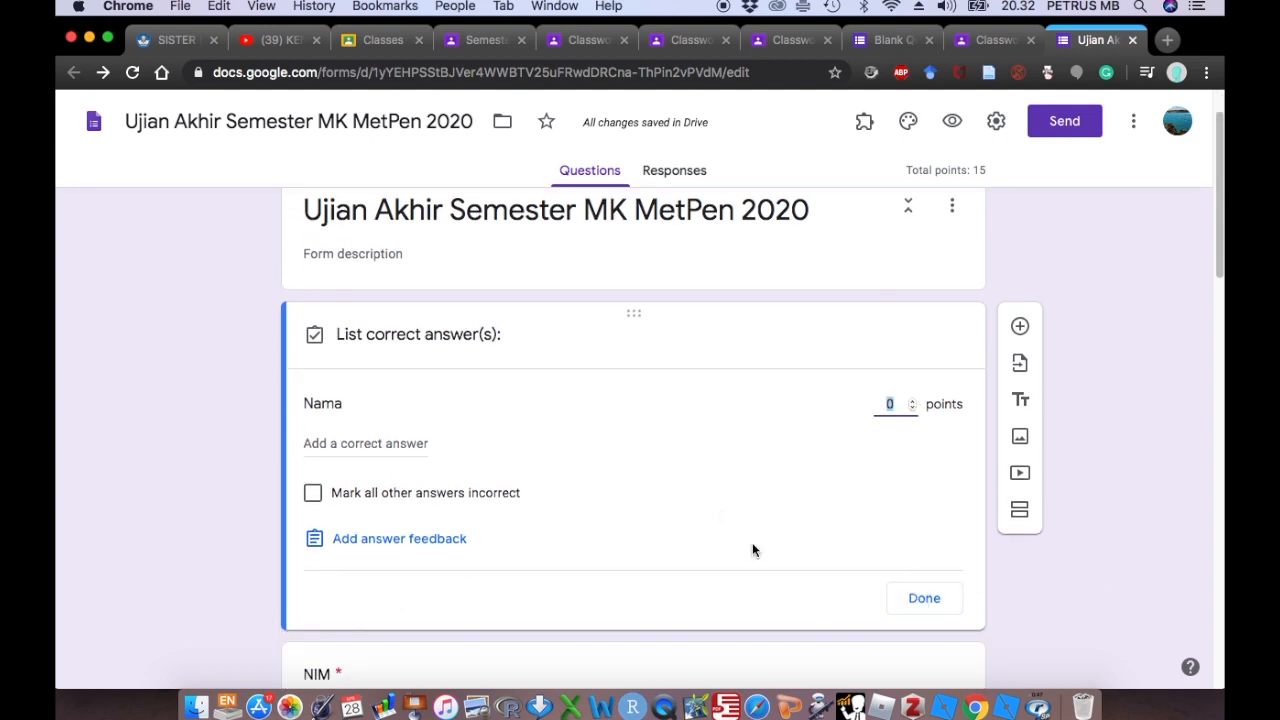
pyautogui.click(351, 408)
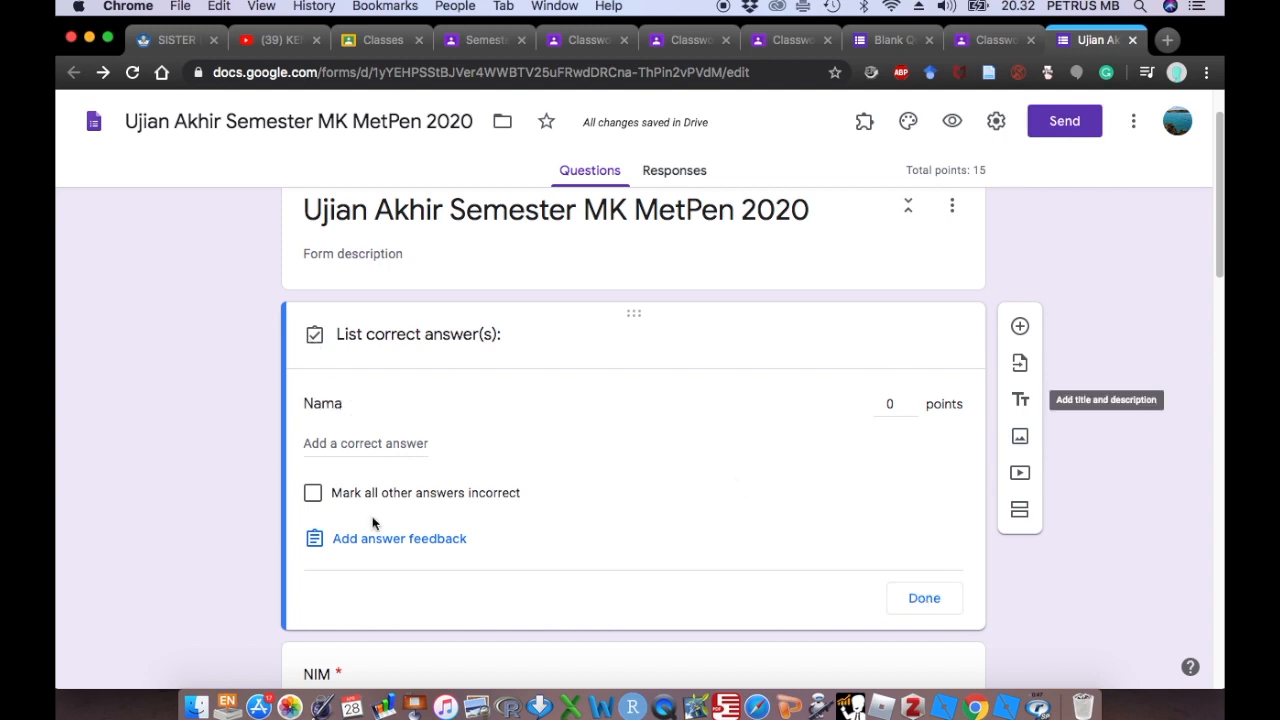
pyautogui.scroll(-1, 442, 526)
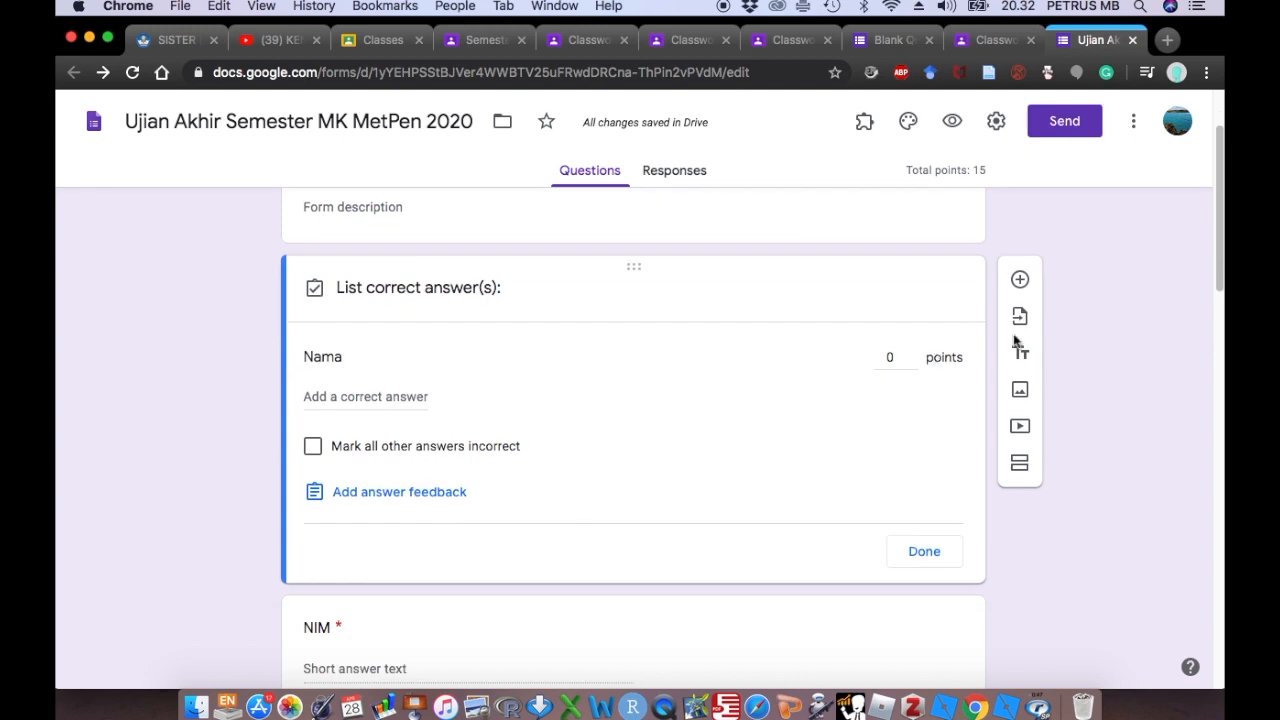
pyautogui.scroll(2, 1013, 470)
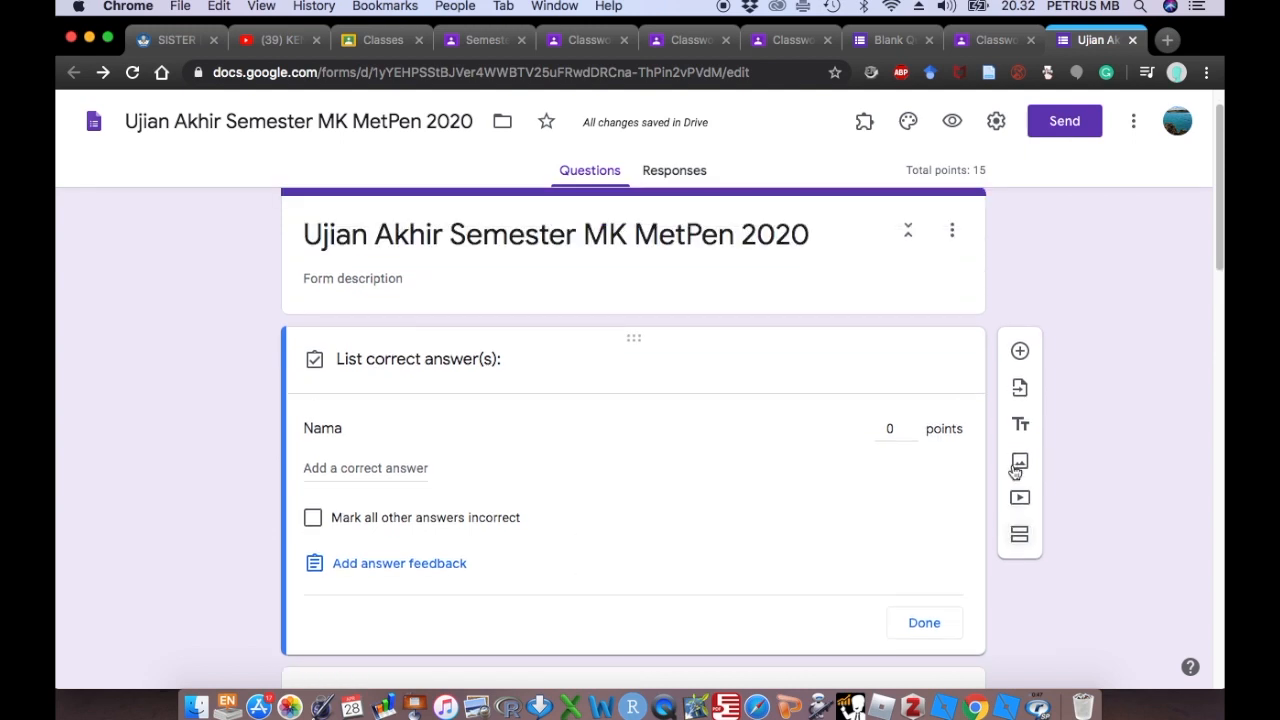
pyautogui.scroll(1, 1015, 470)
# Step: Add a required short-answer question "Nama" directly below the form's title section
pyautogui.click(826, 286)
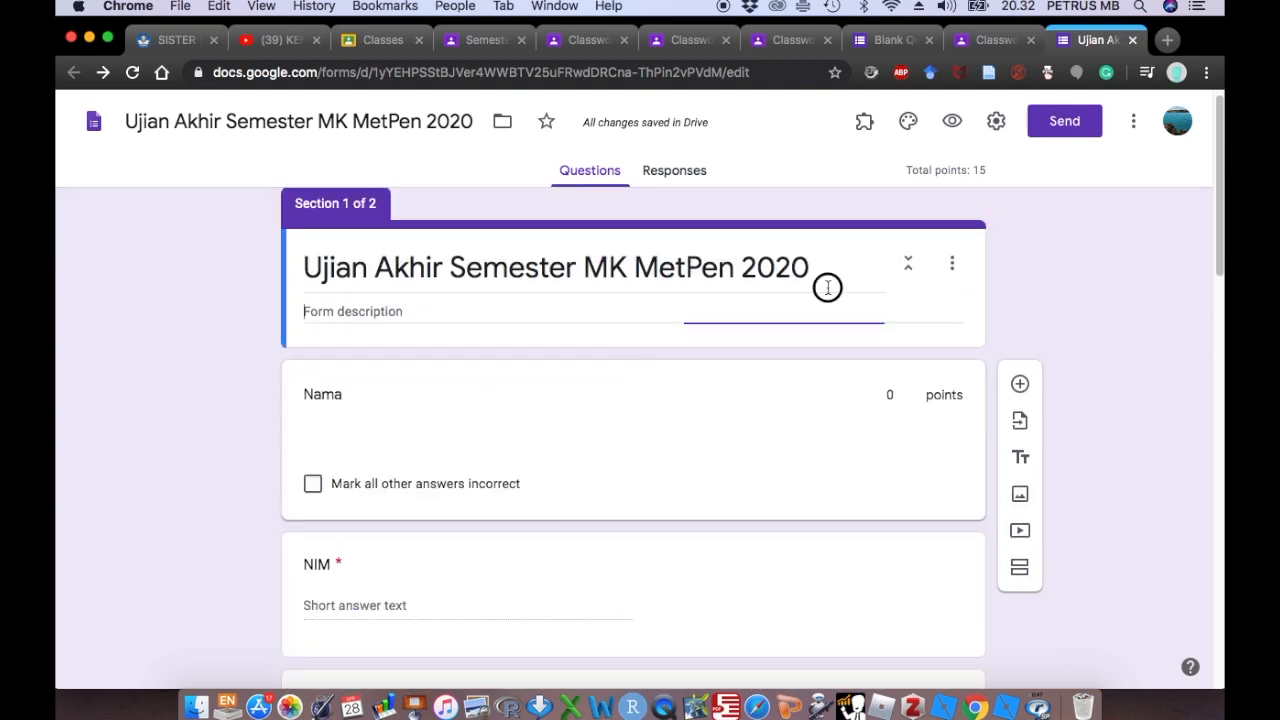
pyautogui.tripleClick(828, 280)
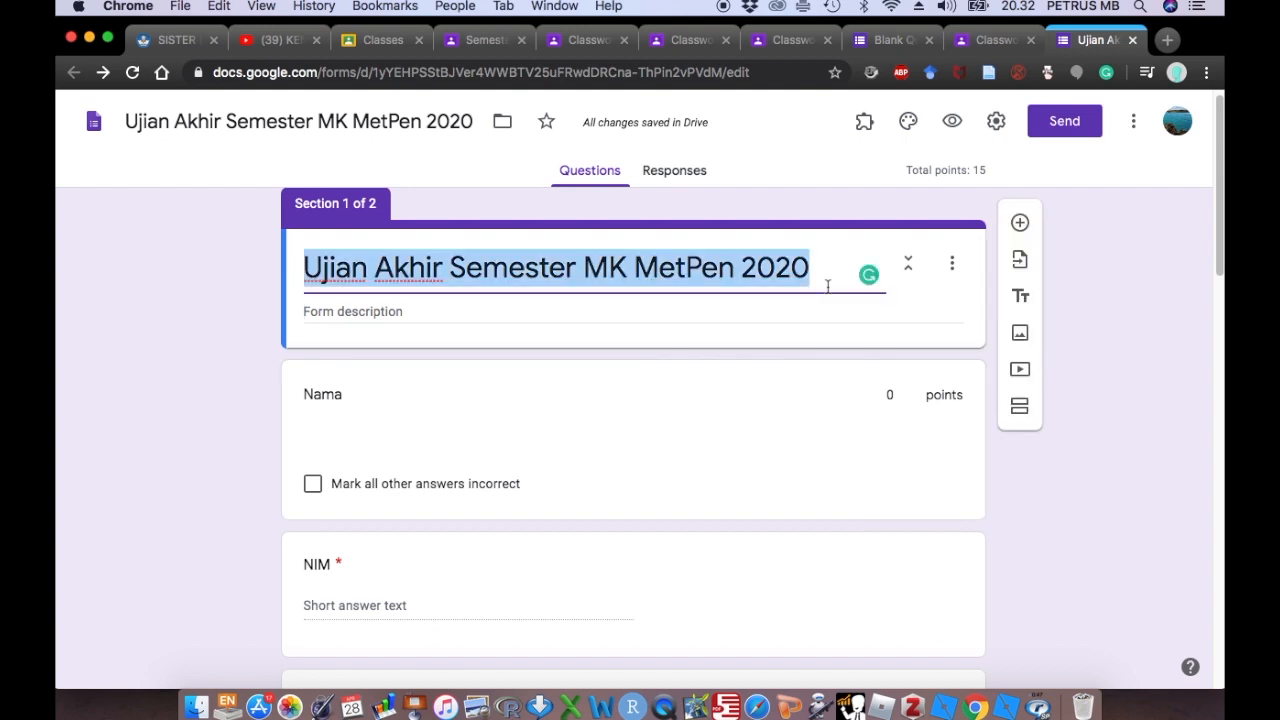
pyautogui.click(1019, 231)
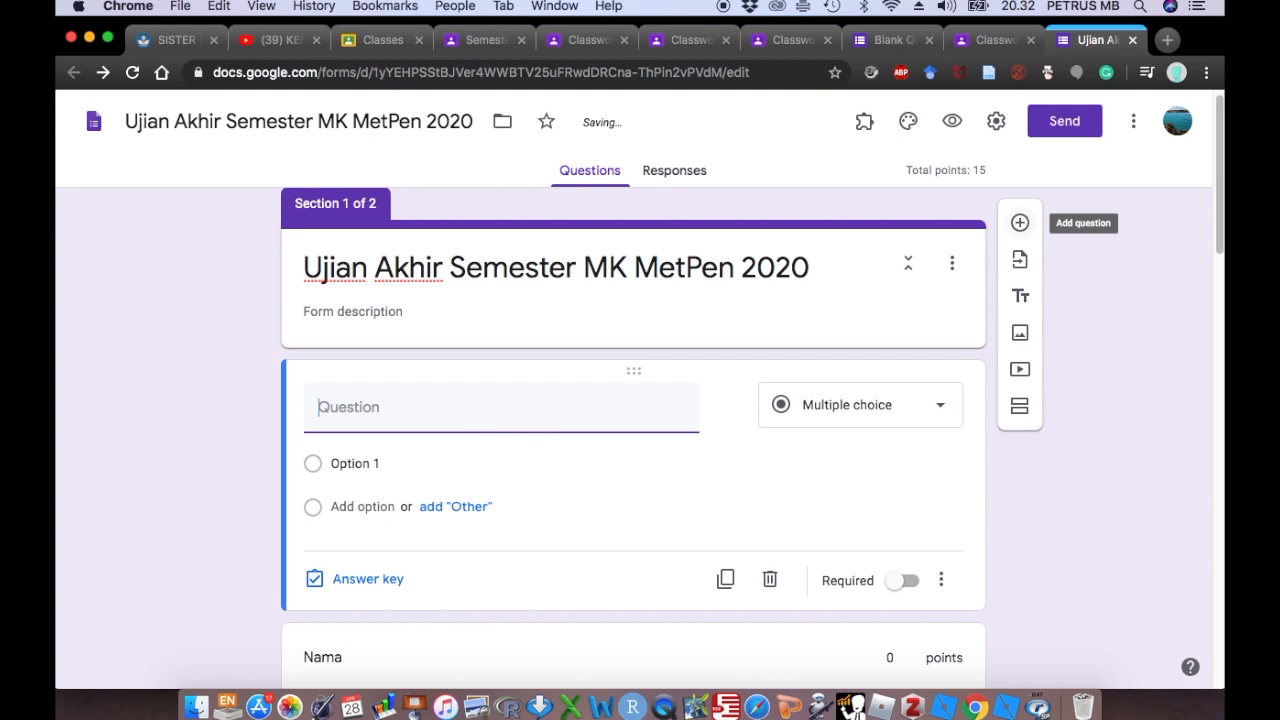
pyautogui.write('Nama')
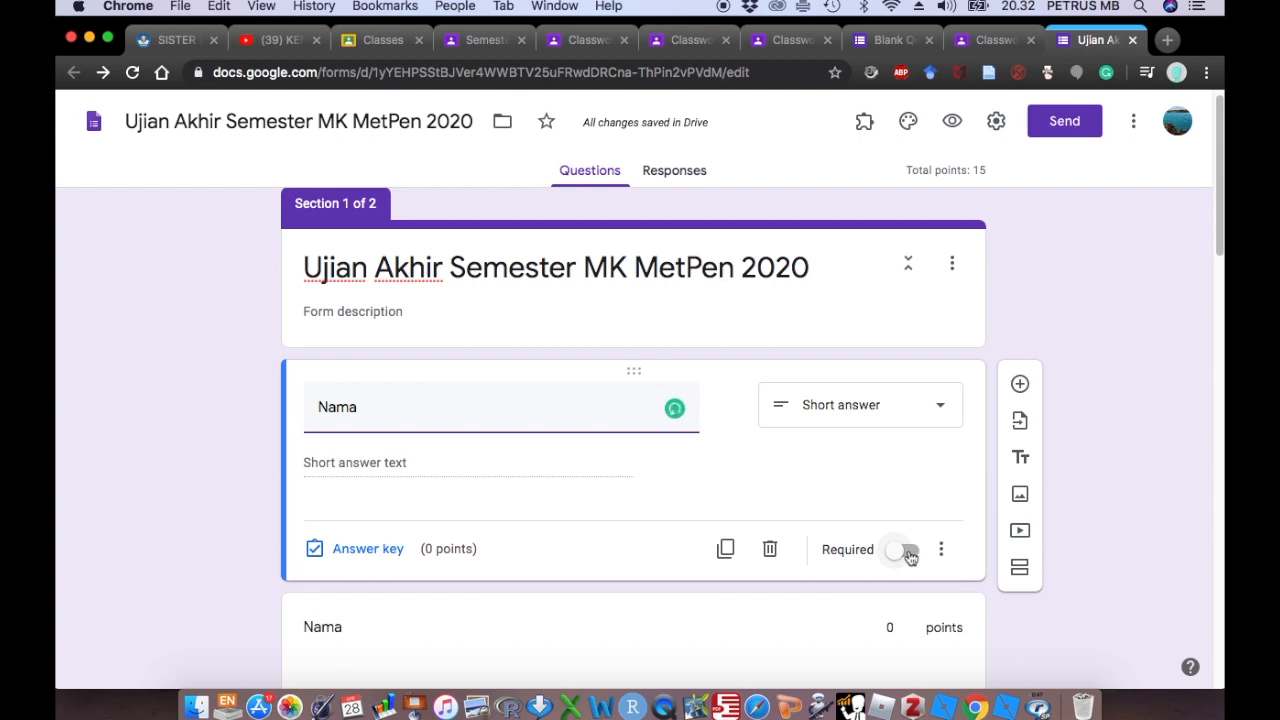
pyautogui.click(908, 552)
# Step: Close the answer key of the older Nama question and delete that duplicate question
pyautogui.scroll(-3, 897, 557)
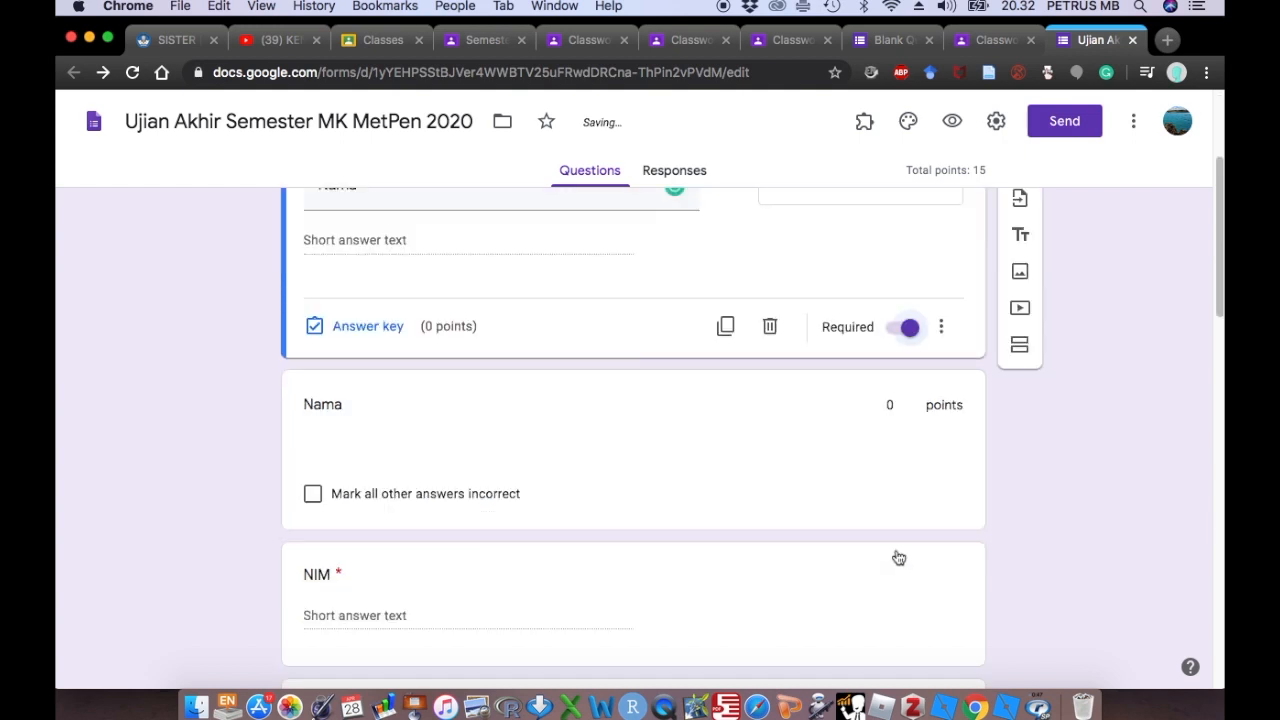
pyautogui.click(731, 443)
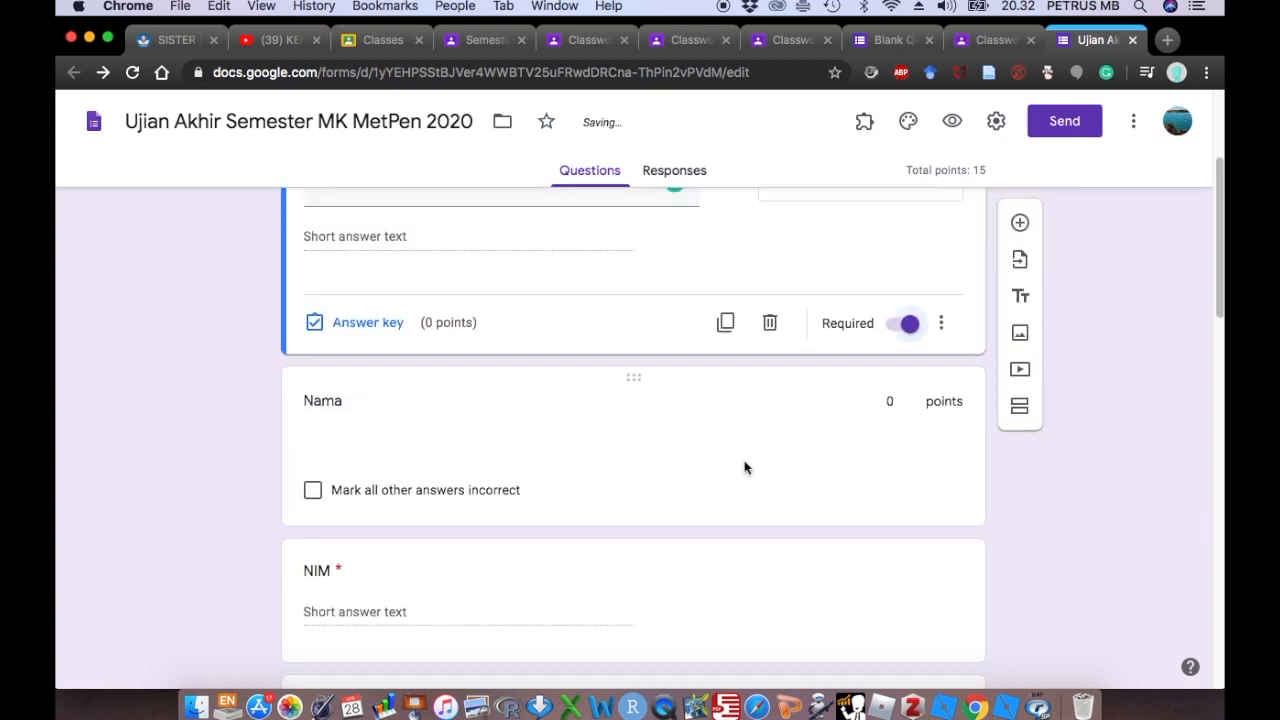
pyautogui.click(745, 466)
pyautogui.click(744, 467)
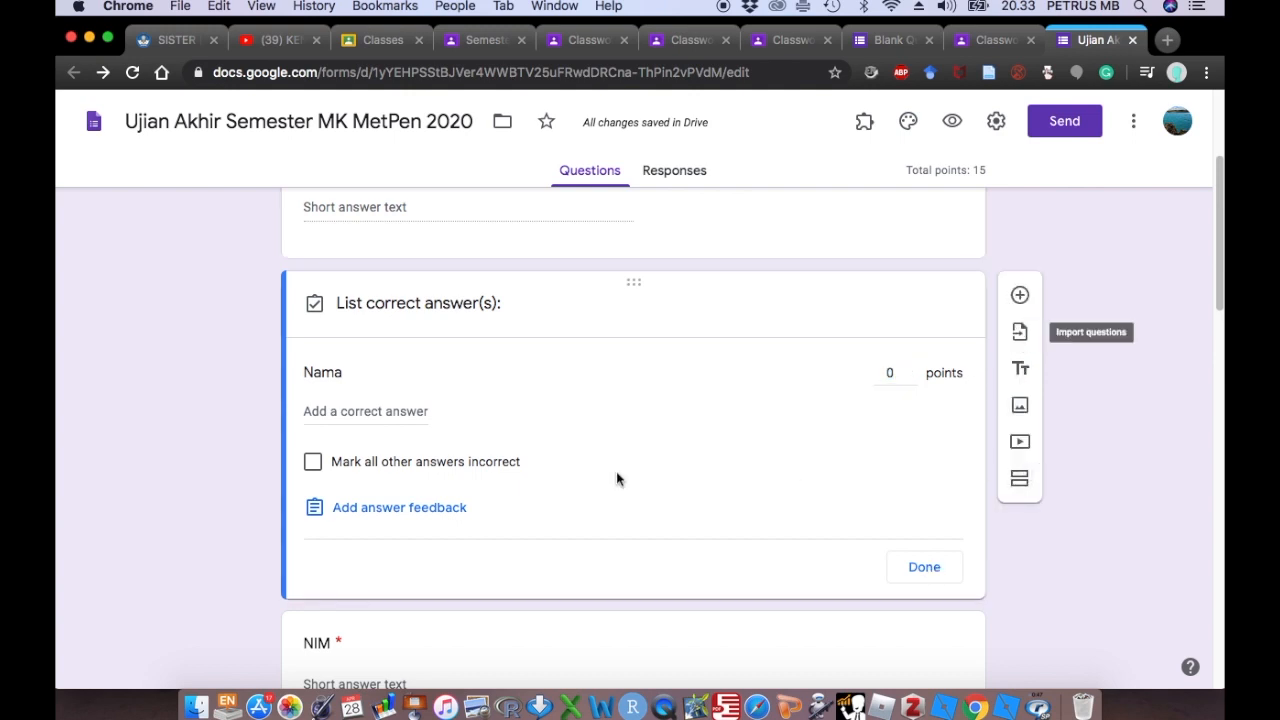
pyautogui.scroll(-2, 617, 474)
pyautogui.scroll(2, 617, 474)
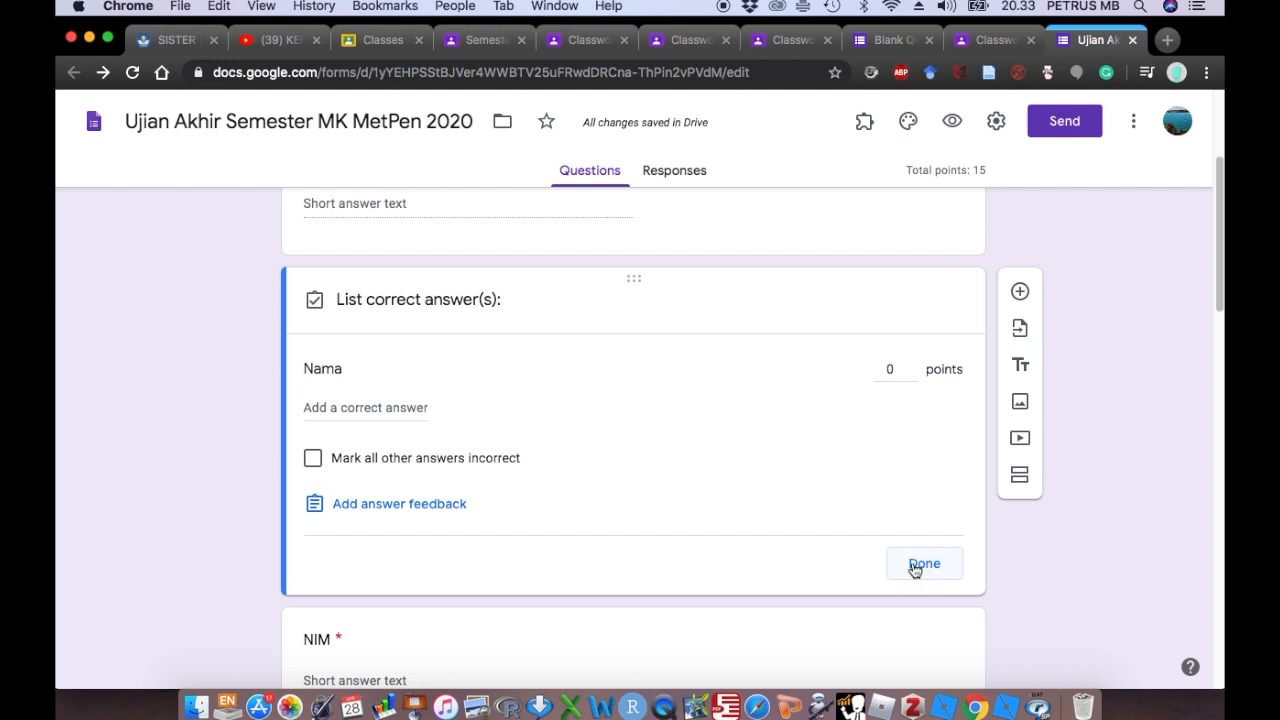
pyautogui.click(914, 565)
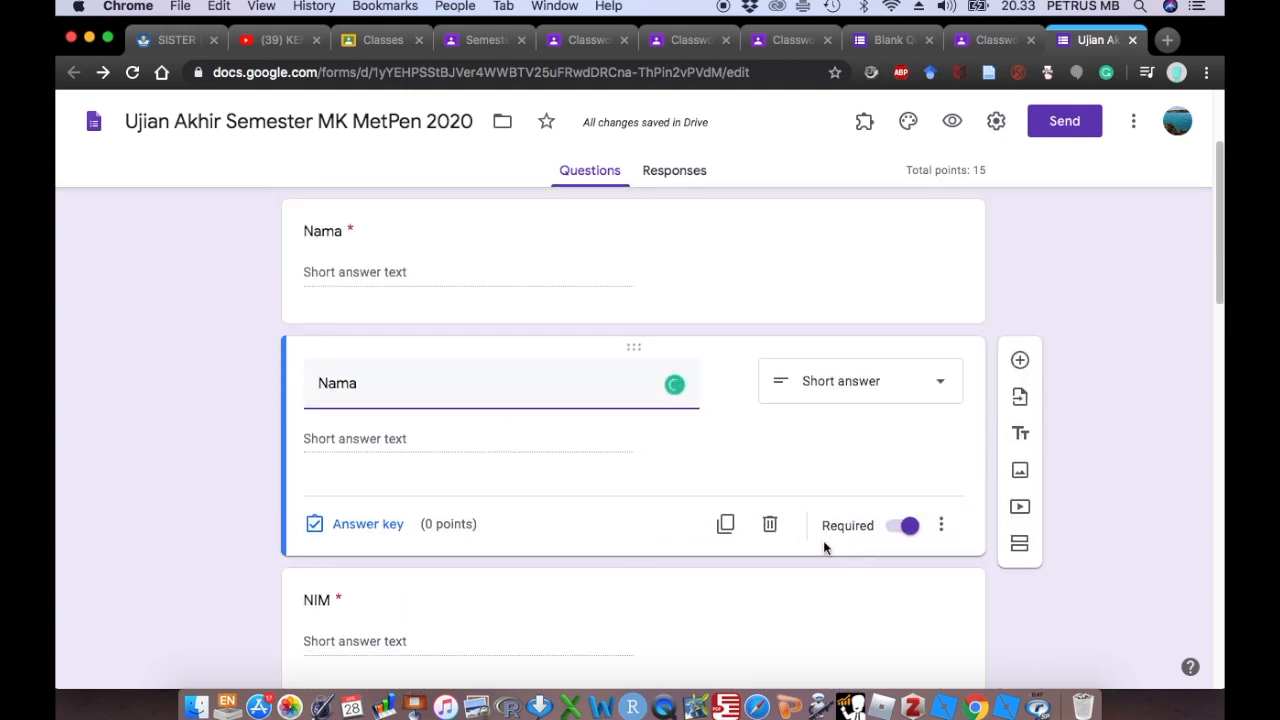
pyautogui.click(771, 526)
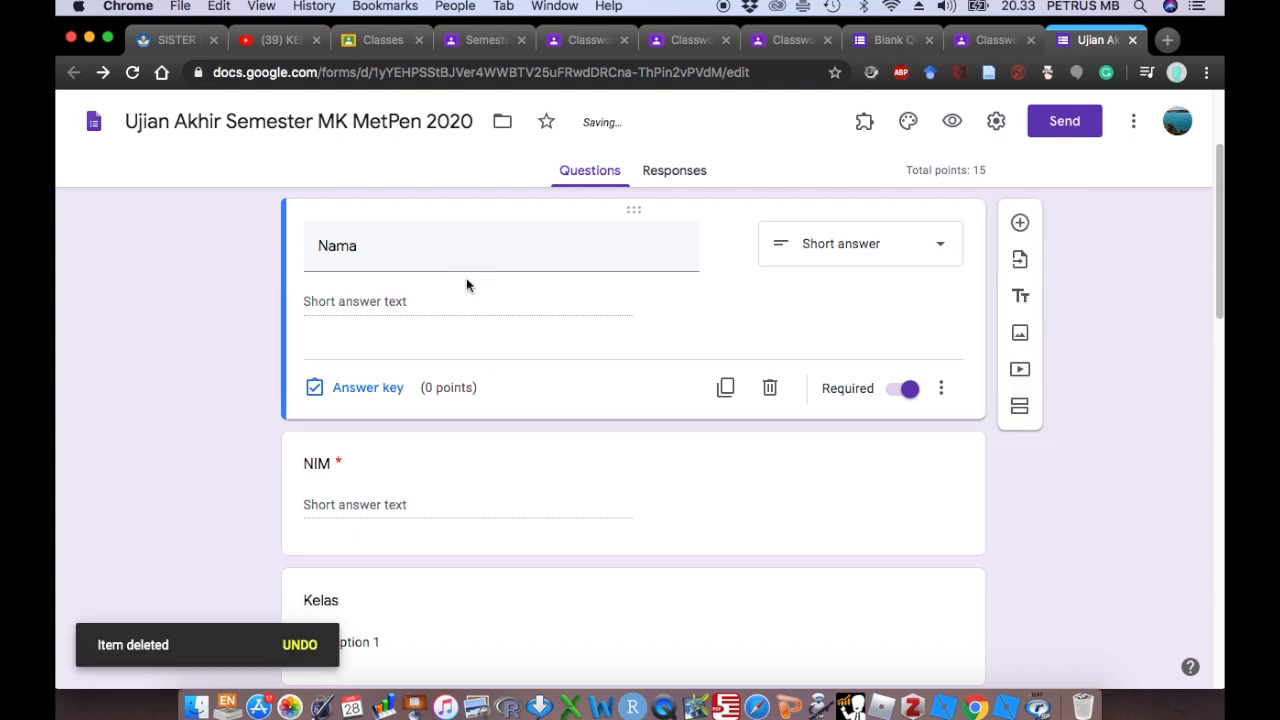
# Step: Give the Kelas question the answer options A, B, C and D and make it required
pyautogui.scroll(-3, 517, 397)
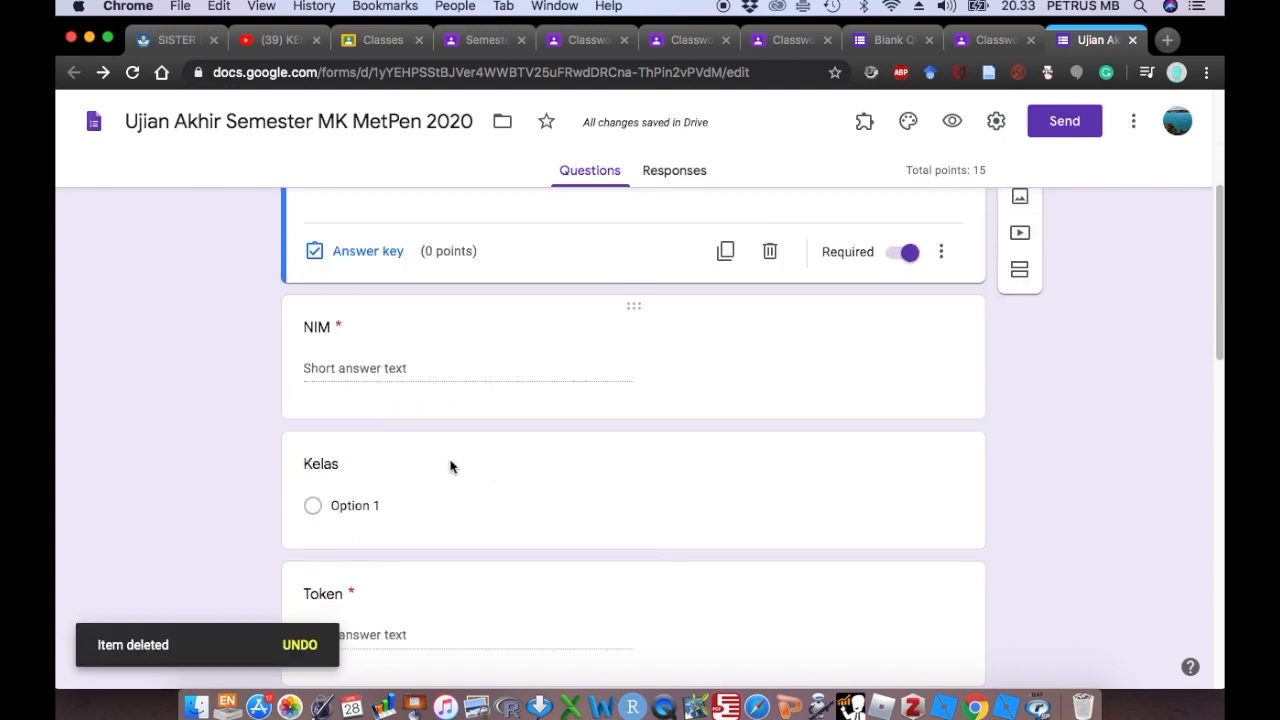
pyautogui.scroll(-4, 420, 478)
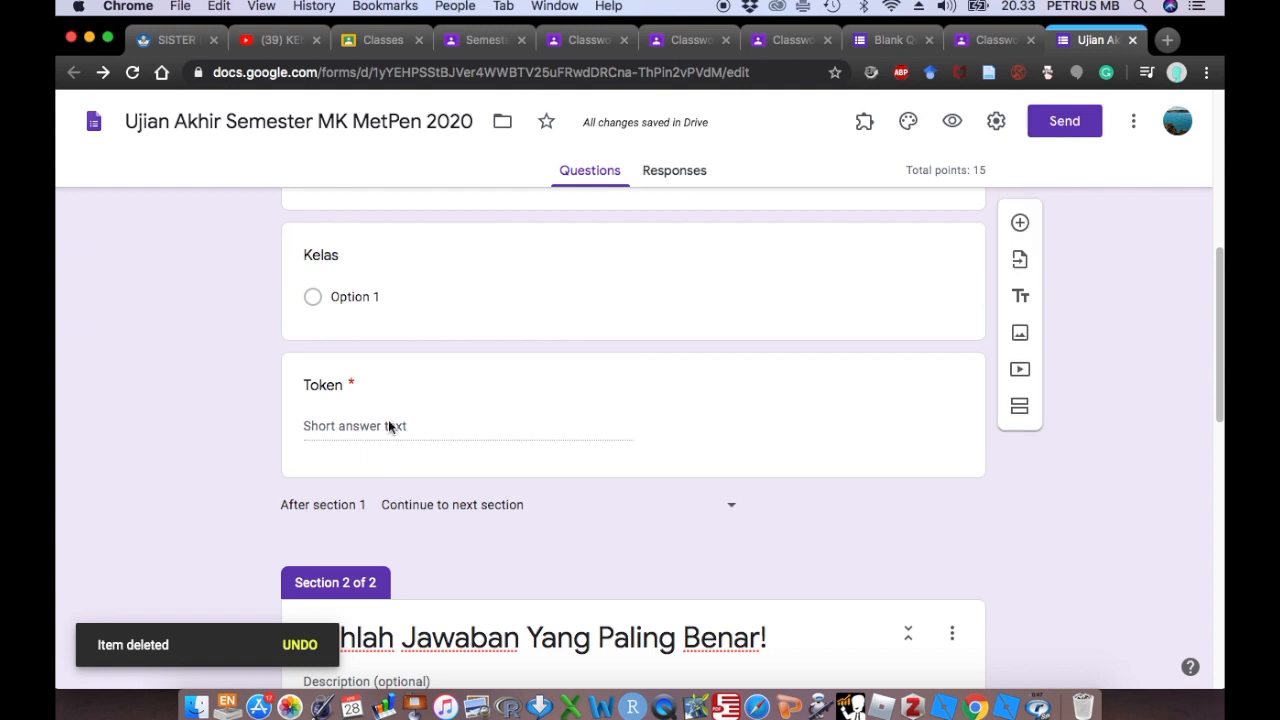
pyautogui.click(366, 290)
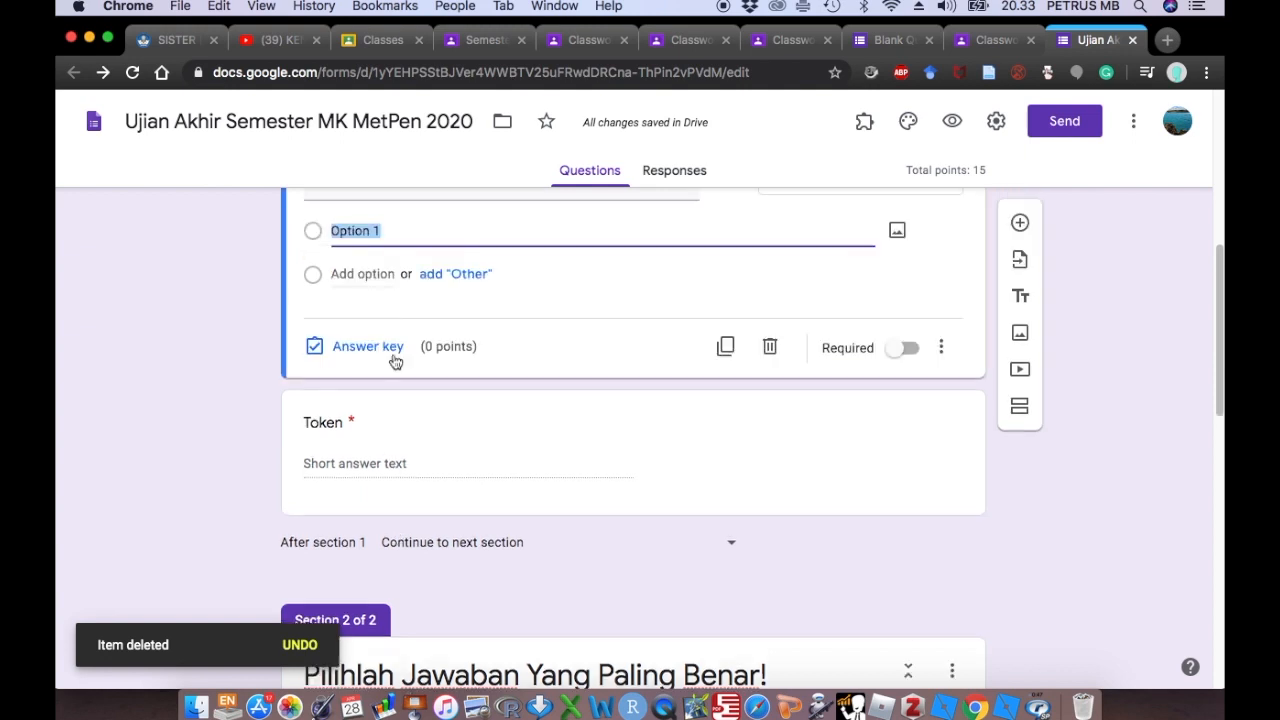
pyautogui.write('A')
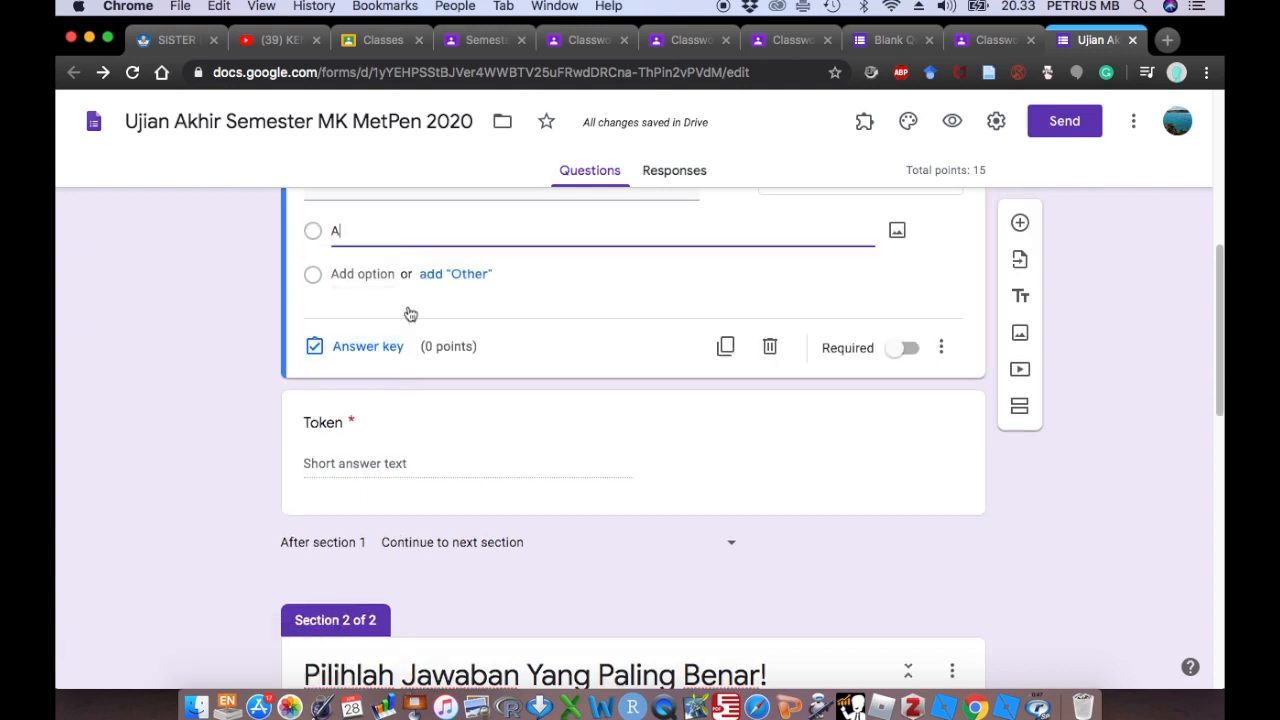
pyautogui.scroll(7, 432, 359)
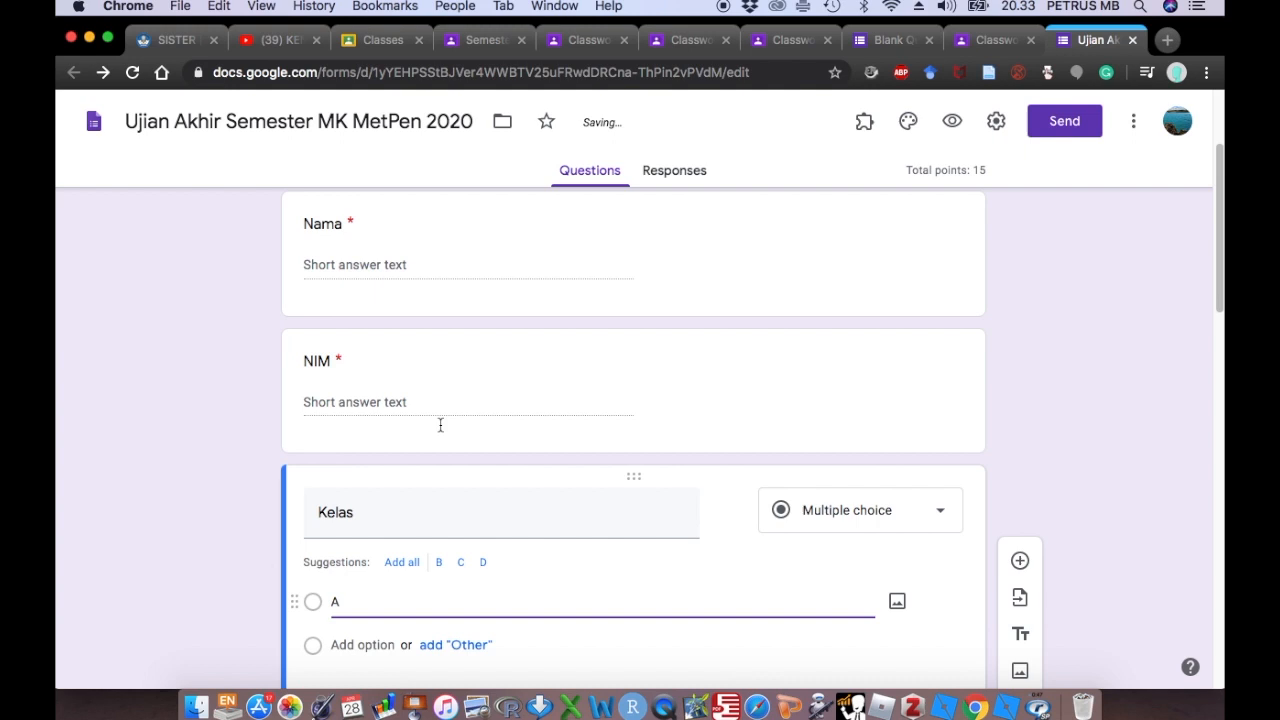
pyautogui.click(405, 567)
pyautogui.scroll(-5, 443, 552)
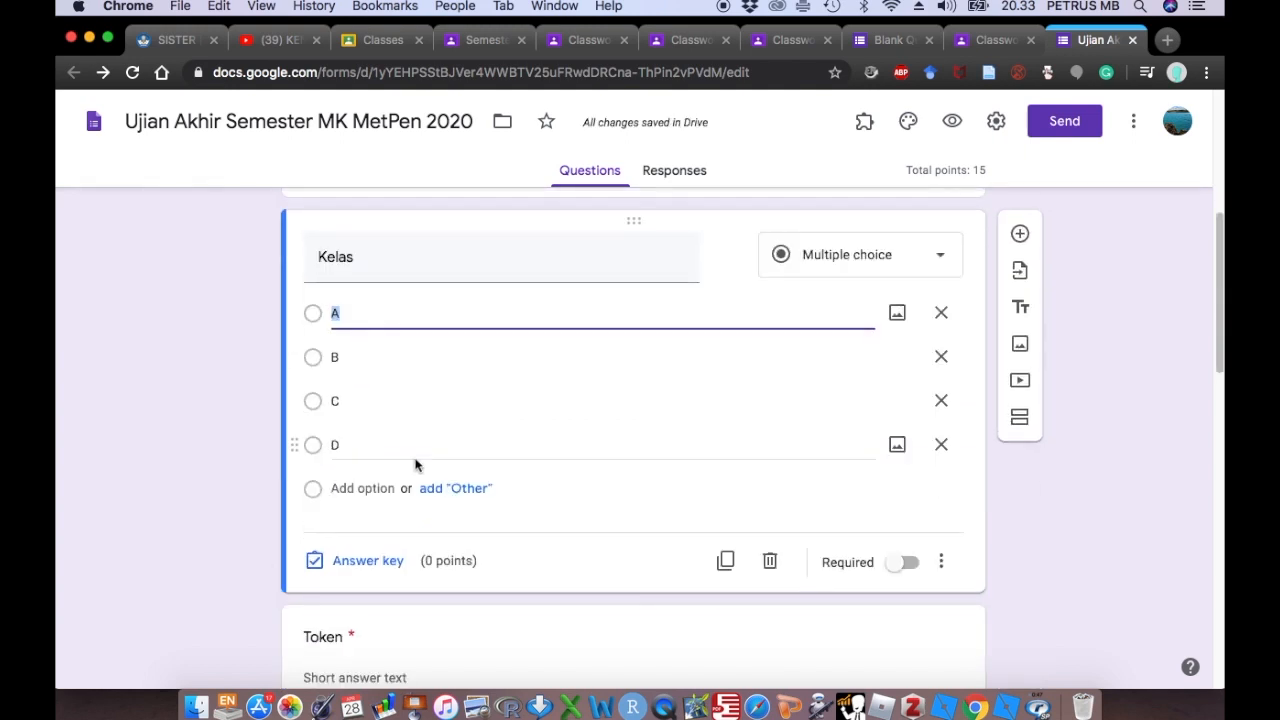
pyautogui.scroll(-2, 416, 464)
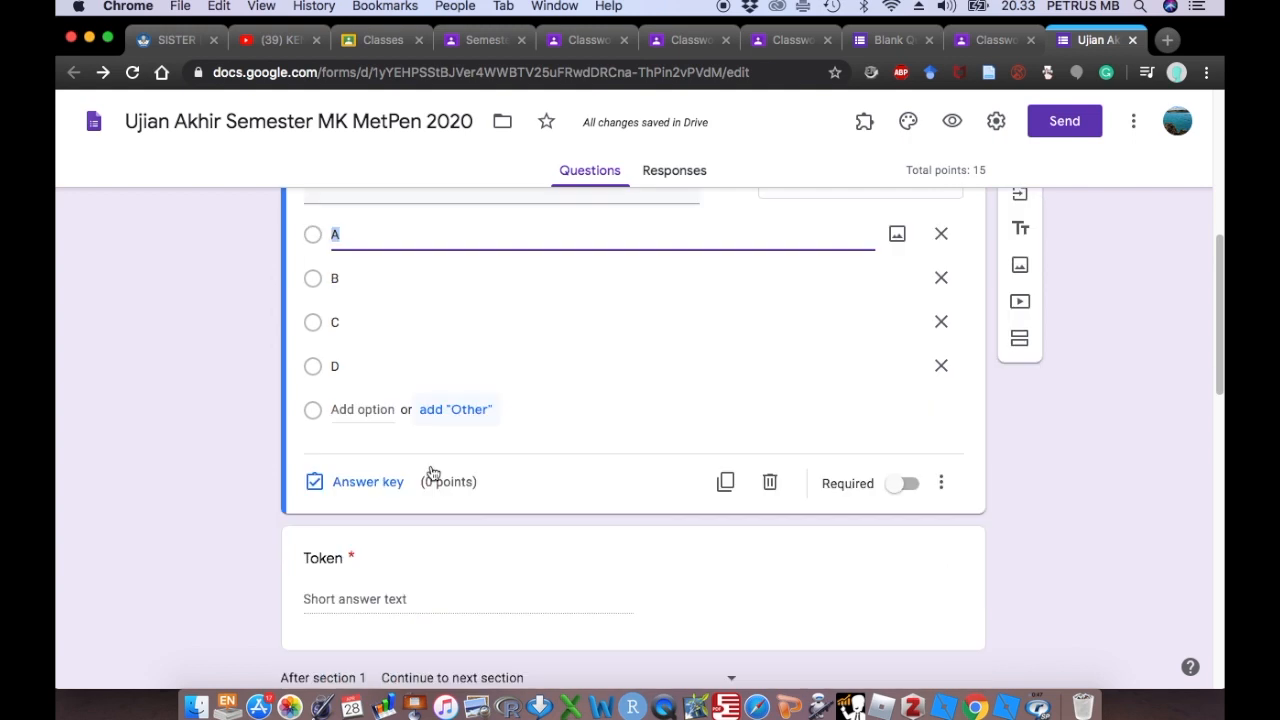
pyautogui.click(905, 487)
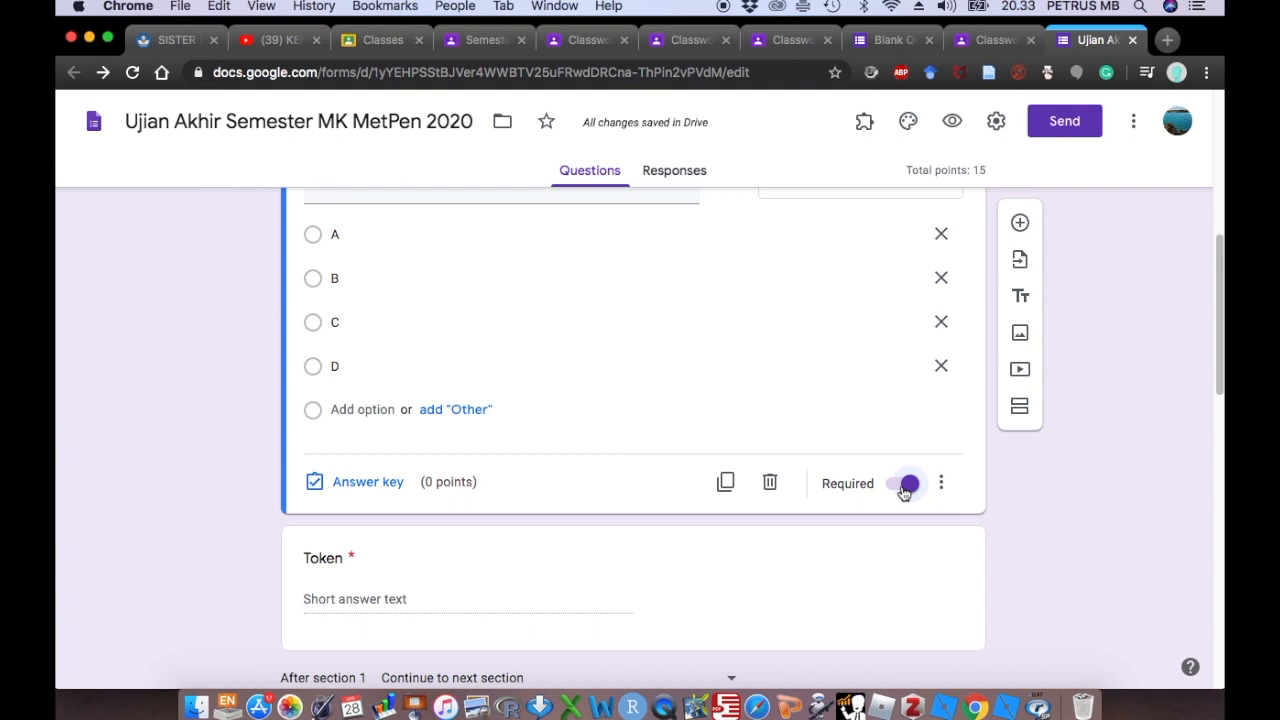
# Step: Examine the Token question, the section "Pilihlah Jawaban Yang Paling Benar!" and its multiple-choice questions through "Cara mengumpulkan data:"
pyautogui.scroll(-5, 800, 560)
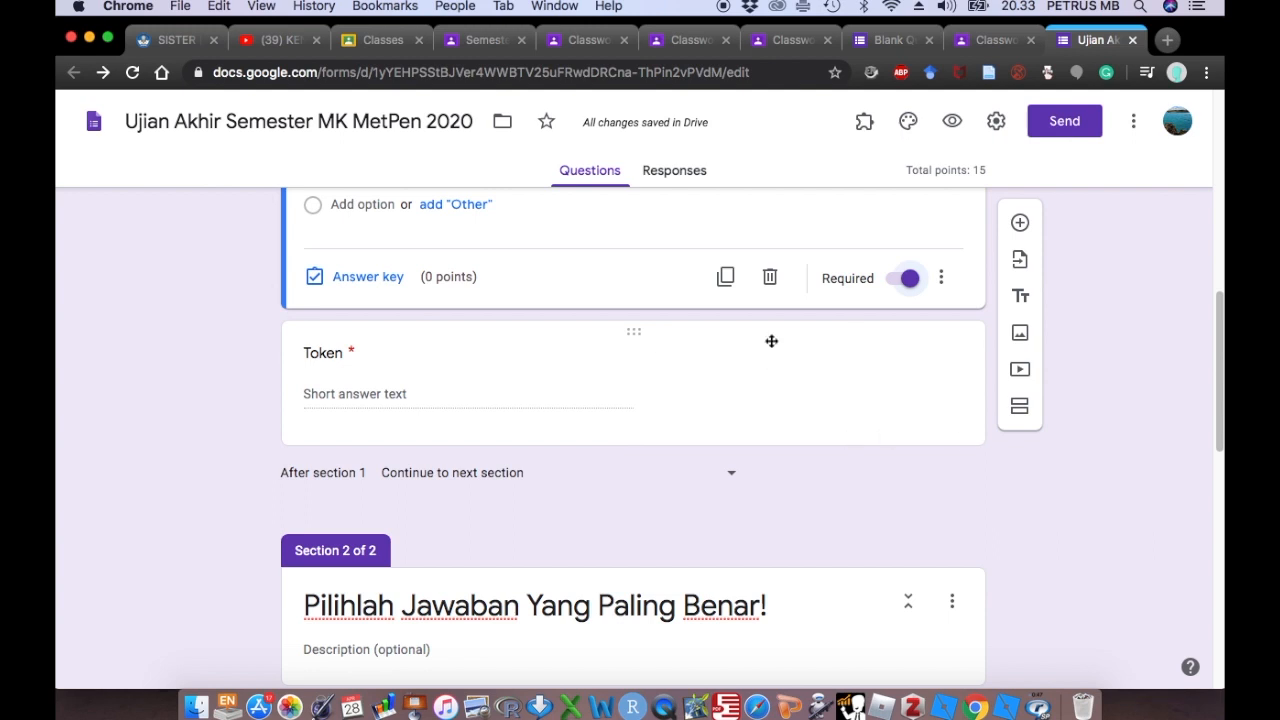
pyautogui.scroll(-6, 810, 495)
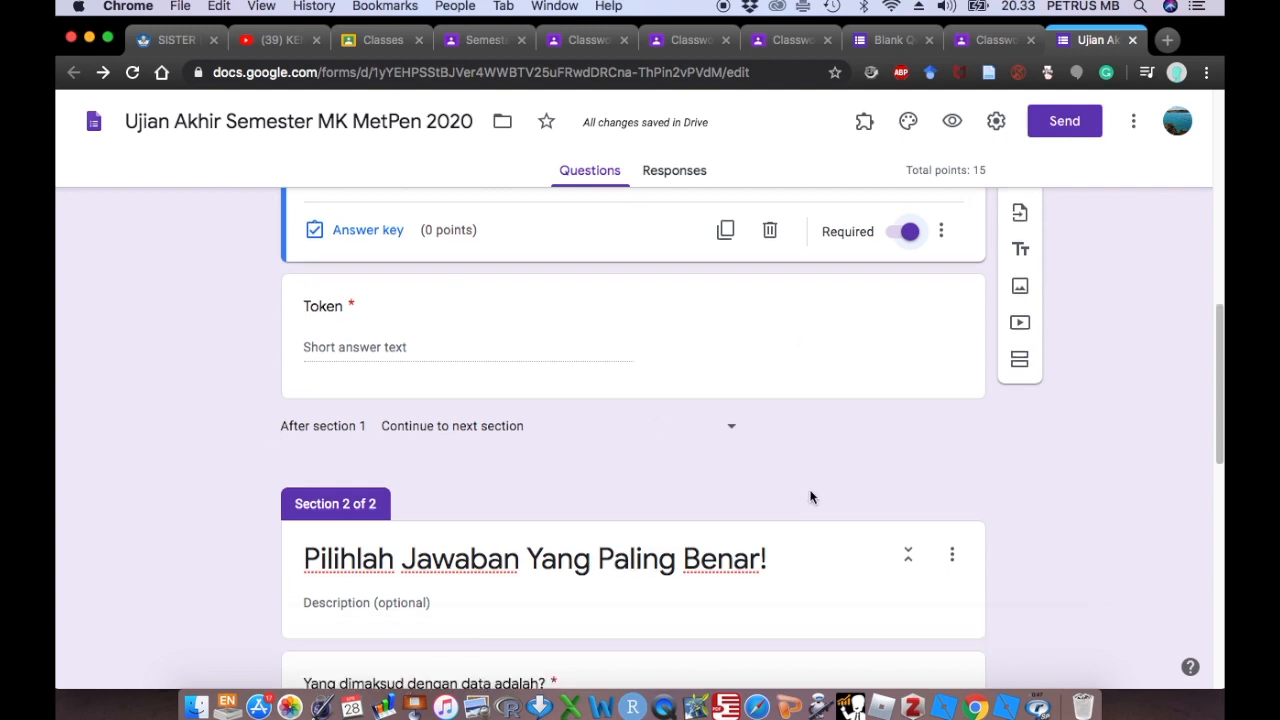
pyautogui.scroll(9, 810, 495)
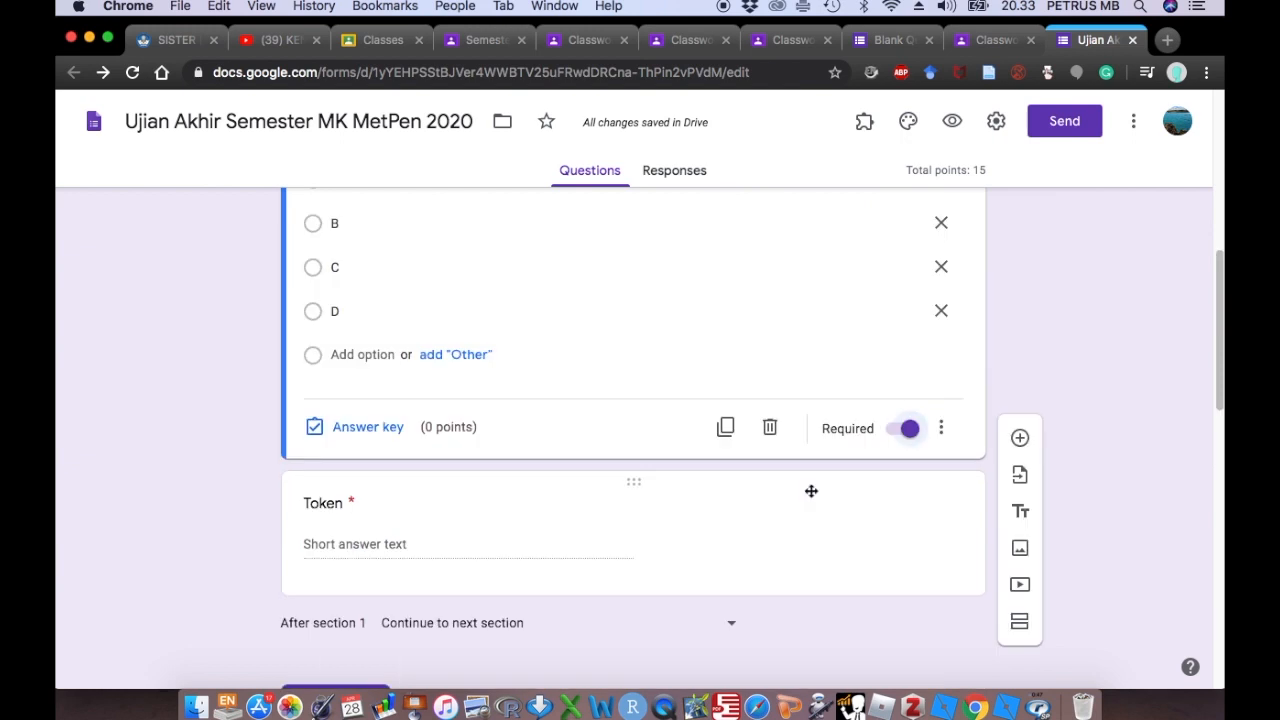
pyautogui.scroll(-5, 810, 495)
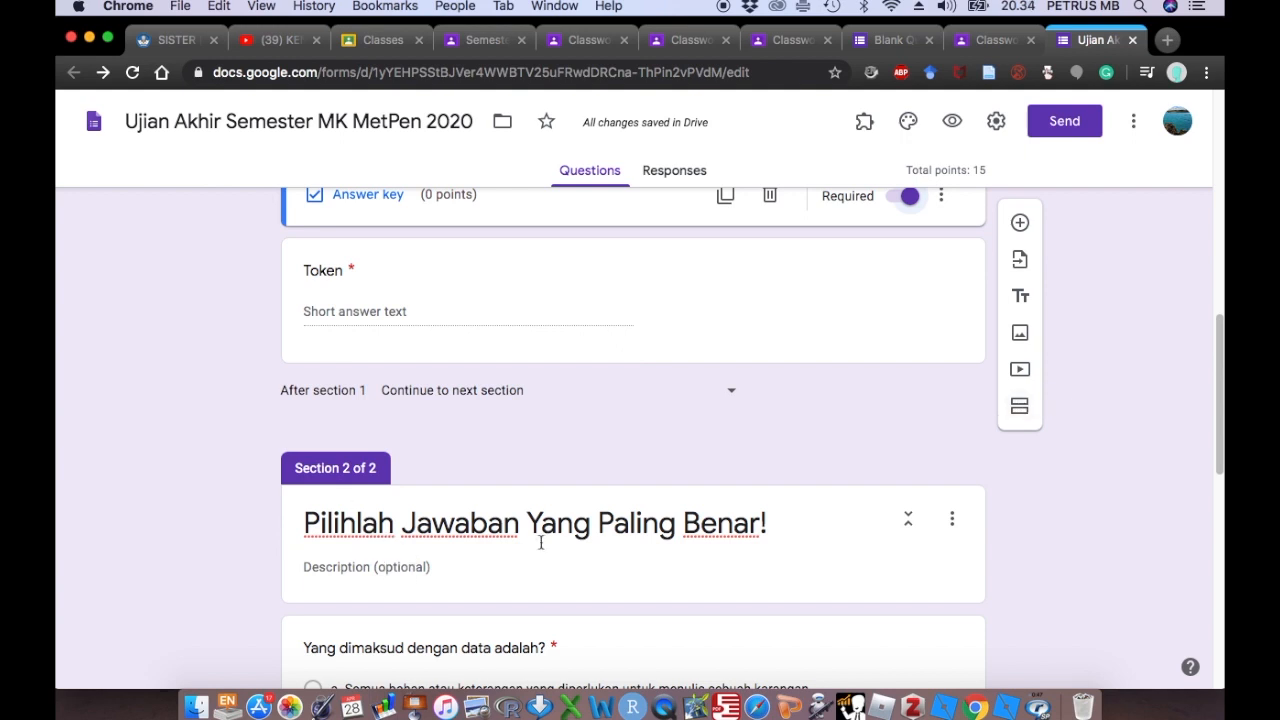
pyautogui.scroll(-5, 730, 540)
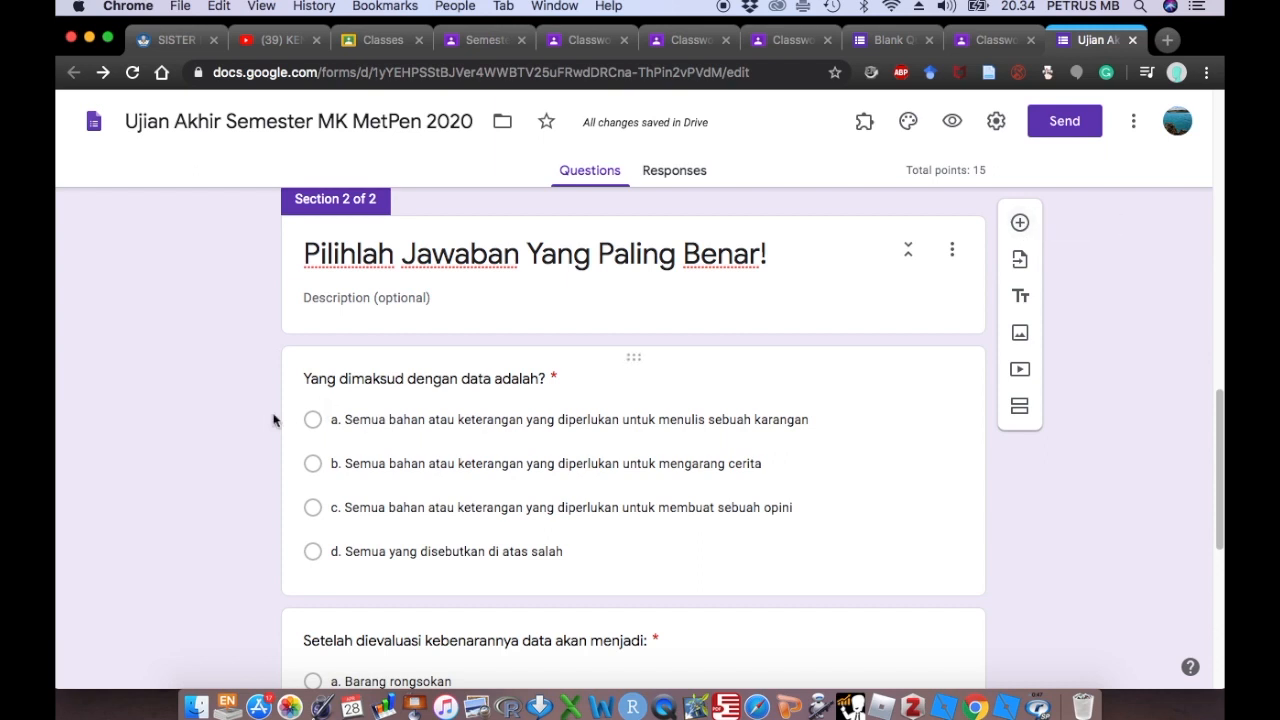
pyautogui.scroll(-1, 383, 585)
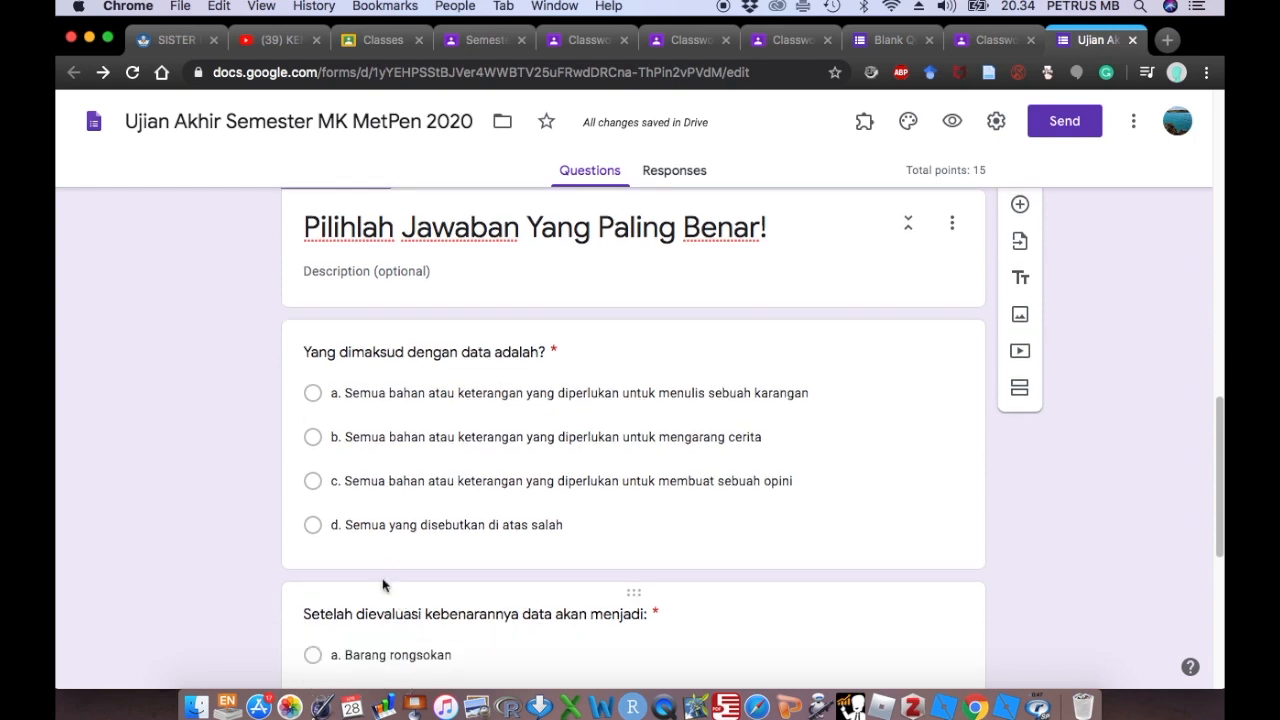
pyautogui.scroll(-10, 383, 590)
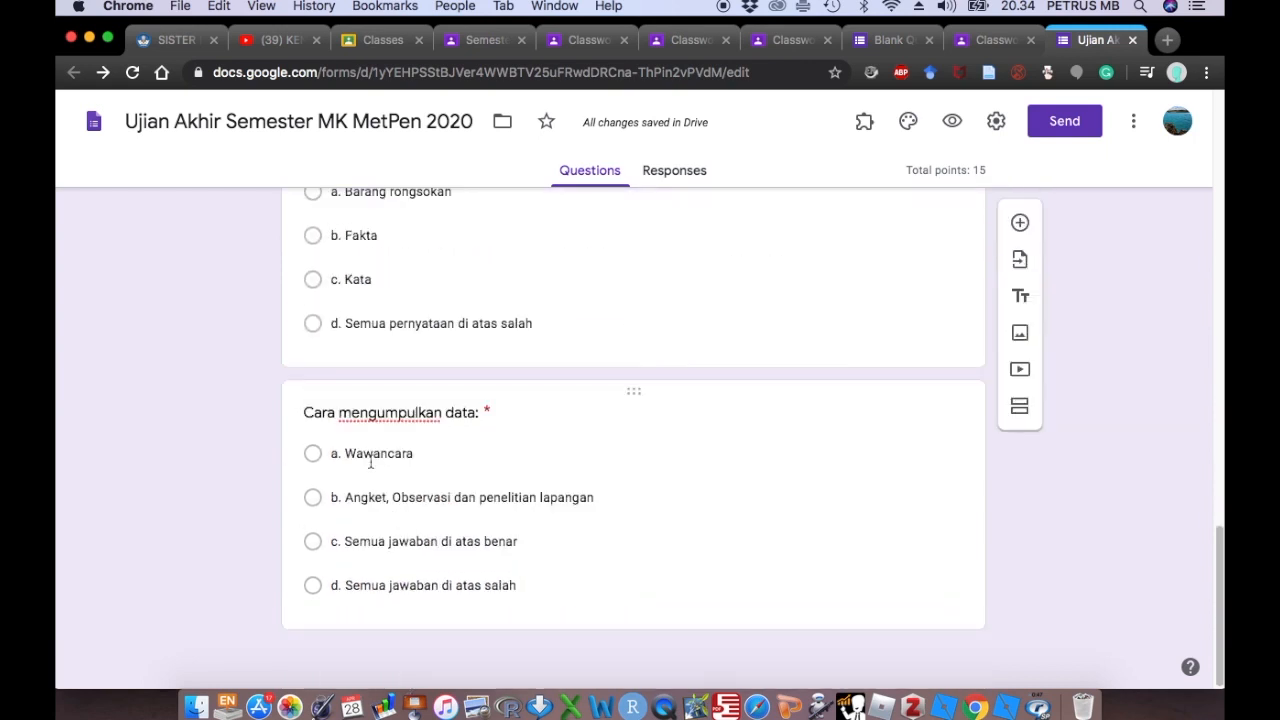
pyautogui.click(876, 538)
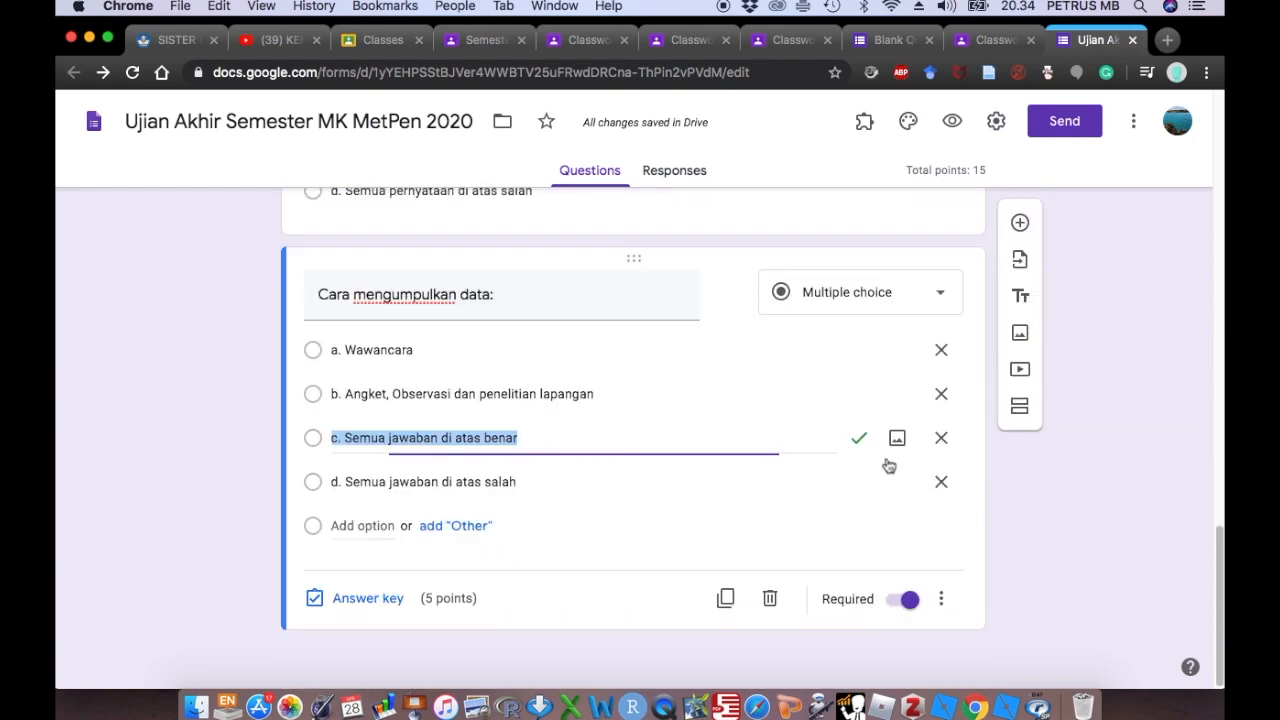
pyautogui.click(976, 559)
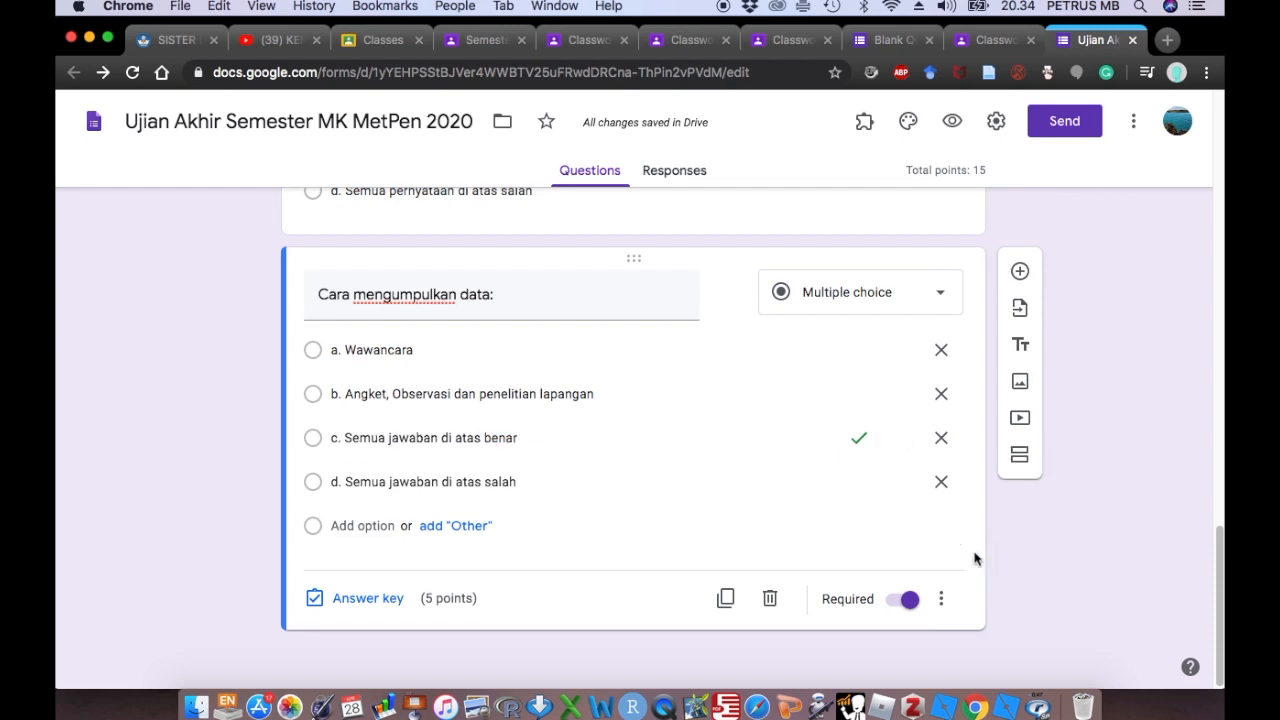
# Step: Add a multiple-choice question after "Cara mengumpulkan data:" and copy question 4's text from SOAL UAS Metode Penelitian.doc in Microsoft Word
pyautogui.click(1020, 272)
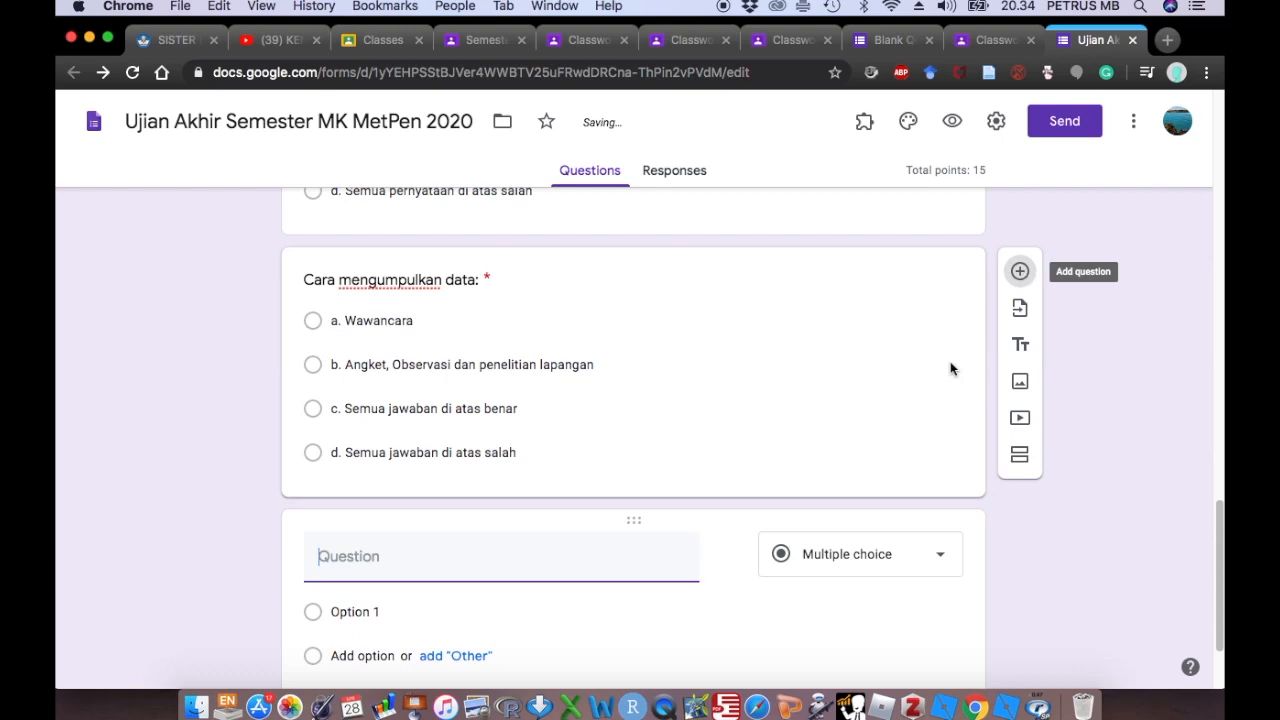
pyautogui.click(601, 707)
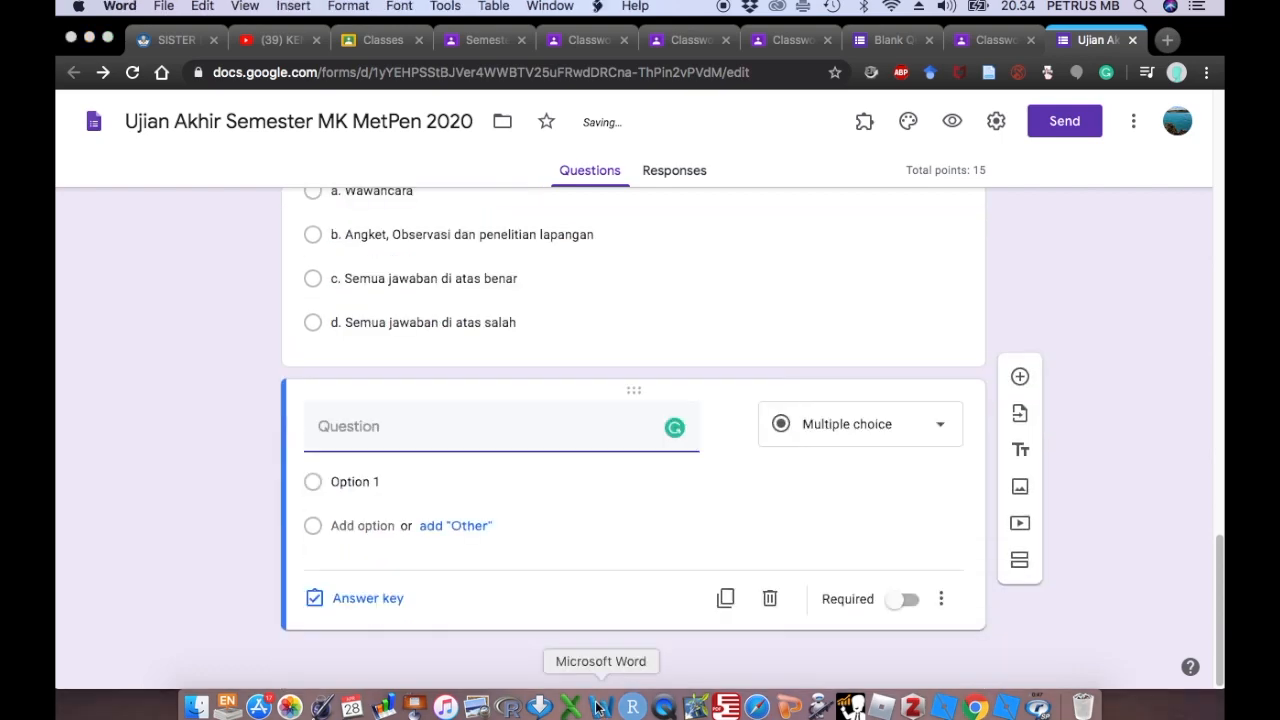
pyautogui.scroll(-3, 494, 558)
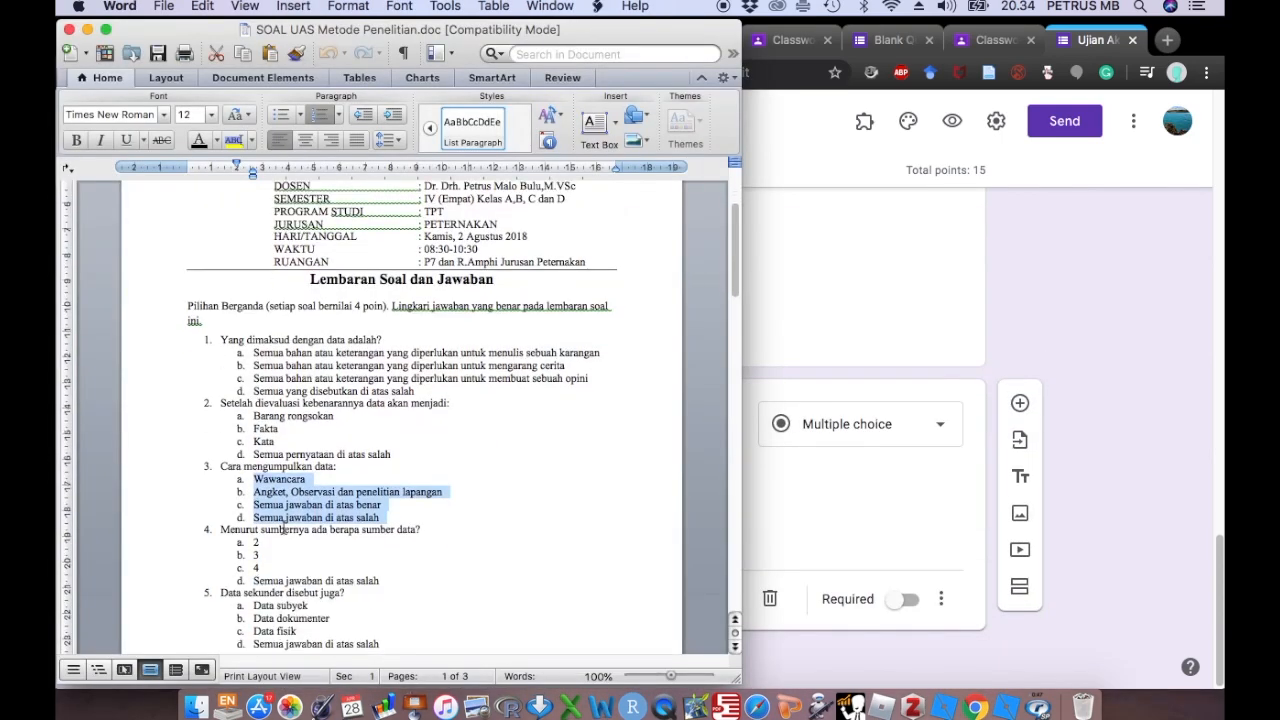
pyautogui.moveTo(219, 531); pyautogui.dragTo(425, 532)
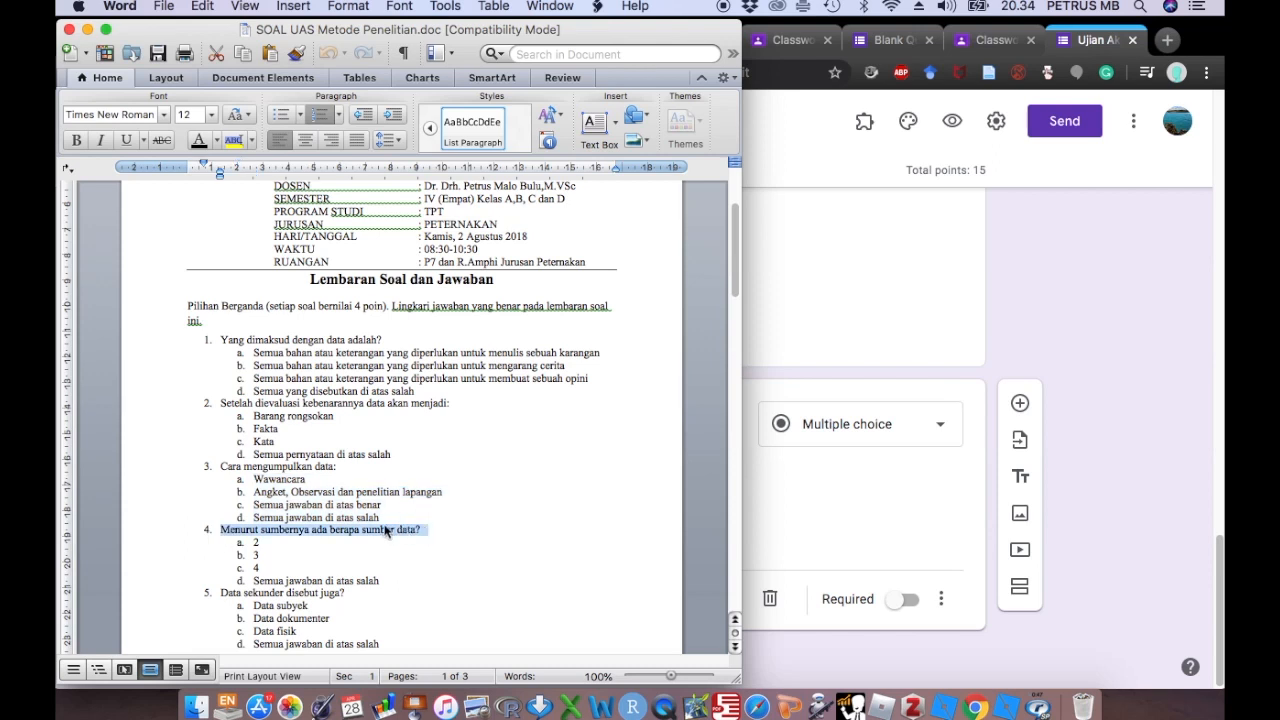
pyautogui.rightClick(348, 536)
pyautogui.rightClick(348, 536)
pyautogui.click(472, 447)
pyautogui.rightClick(383, 536)
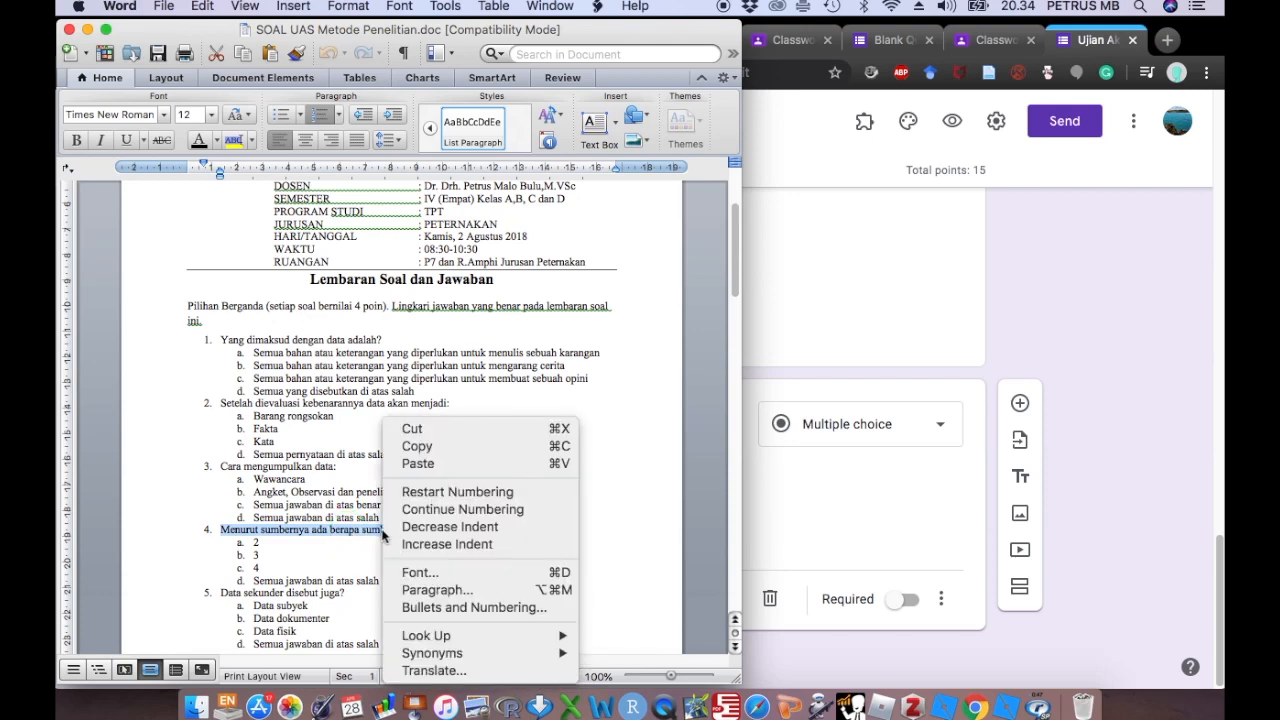
pyautogui.click(435, 449)
# Step: Back in the Chrome form, paste the copied text as the new question's title, leaving "Menurut sumbernya ada berapa sumber data?" without its number
pyautogui.press('super+Tab')
pyautogui.click(369, 443)
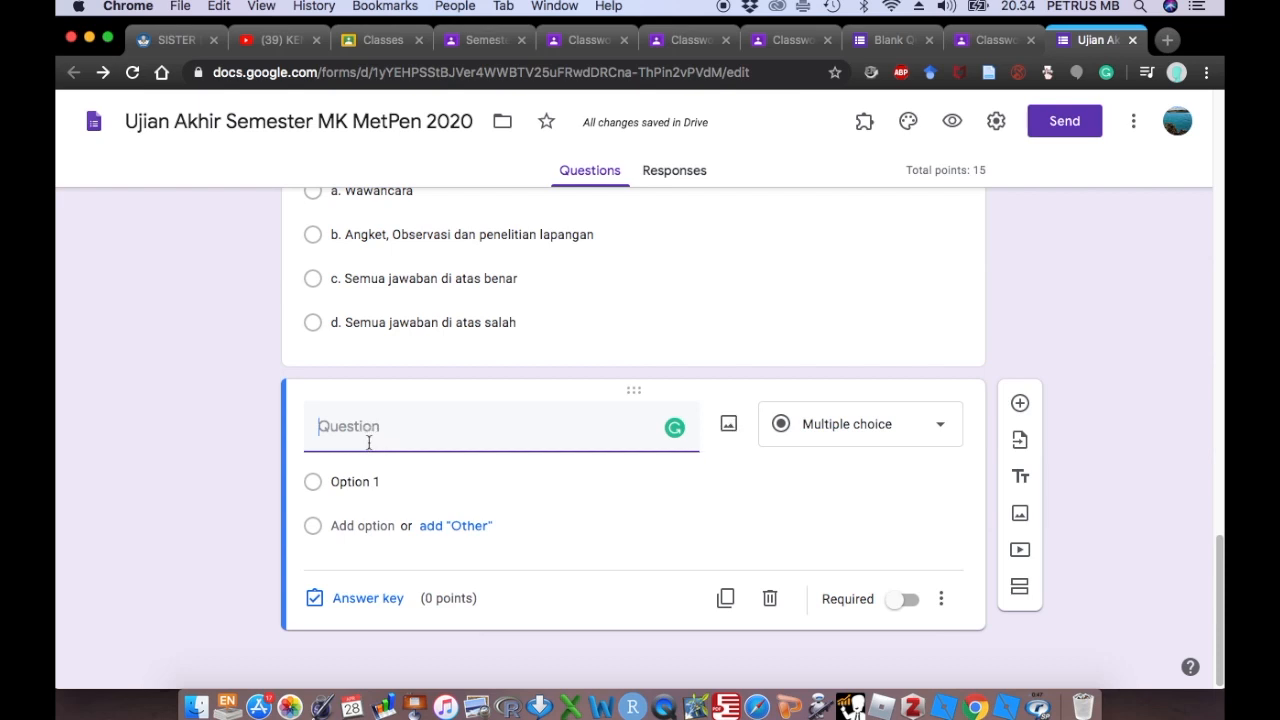
pyautogui.press('super+v')
pyautogui.click(348, 430)
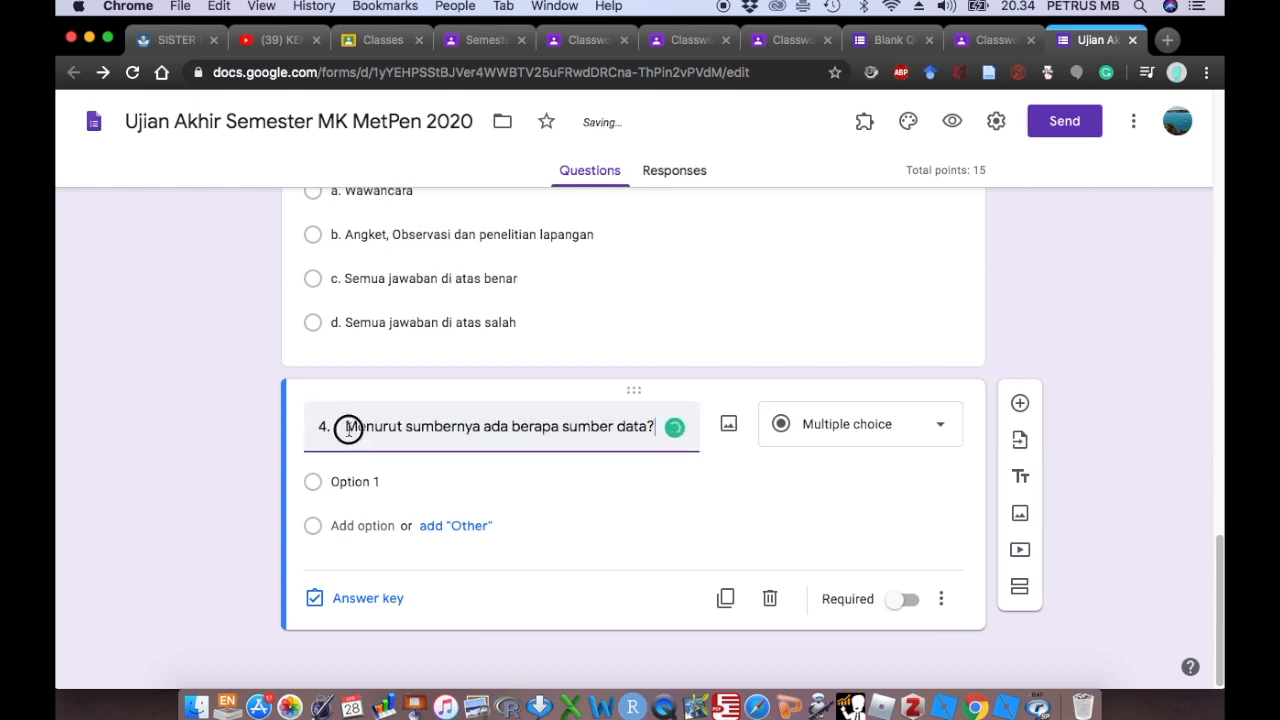
pyautogui.press('BackSpace')
pyautogui.press('BackSpace')
pyautogui.press('BackSpace')
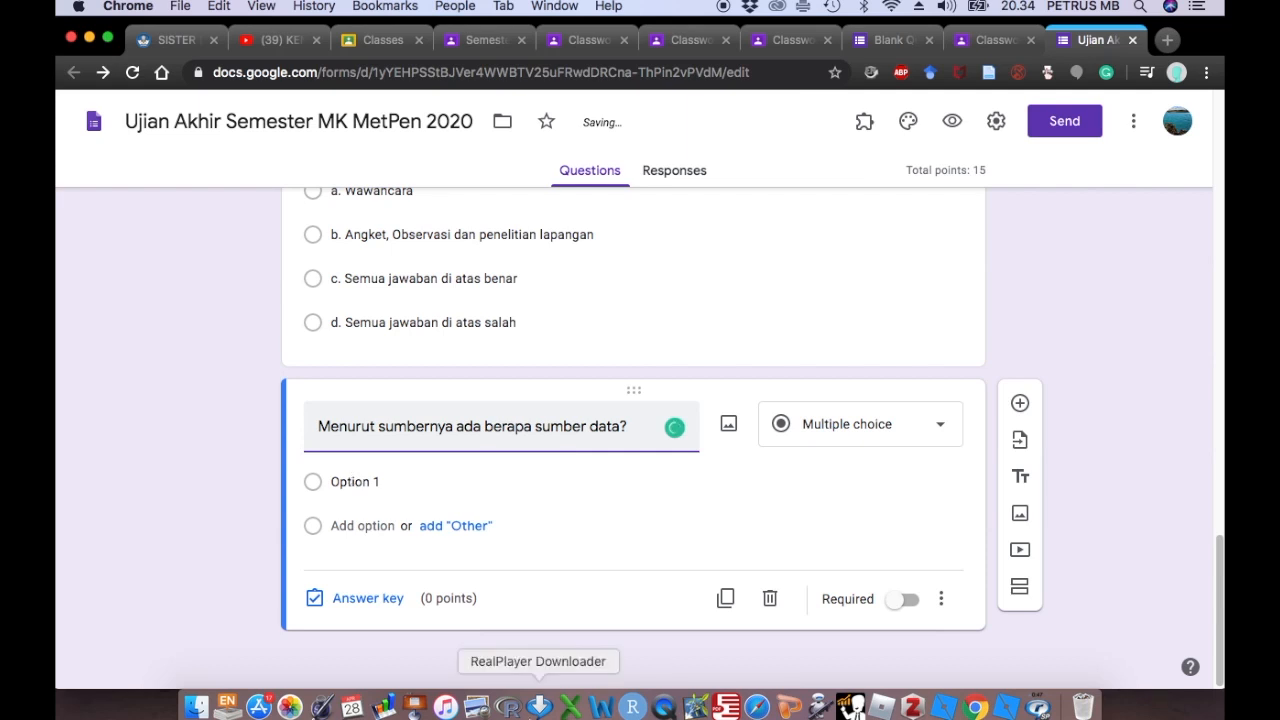
# Step: Copy the four answer choices of question 4 from the Word document and paste them as the new question's options in the form
pyautogui.click(600, 708)
pyautogui.moveTo(428, 530); pyautogui.dragTo(367, 583)
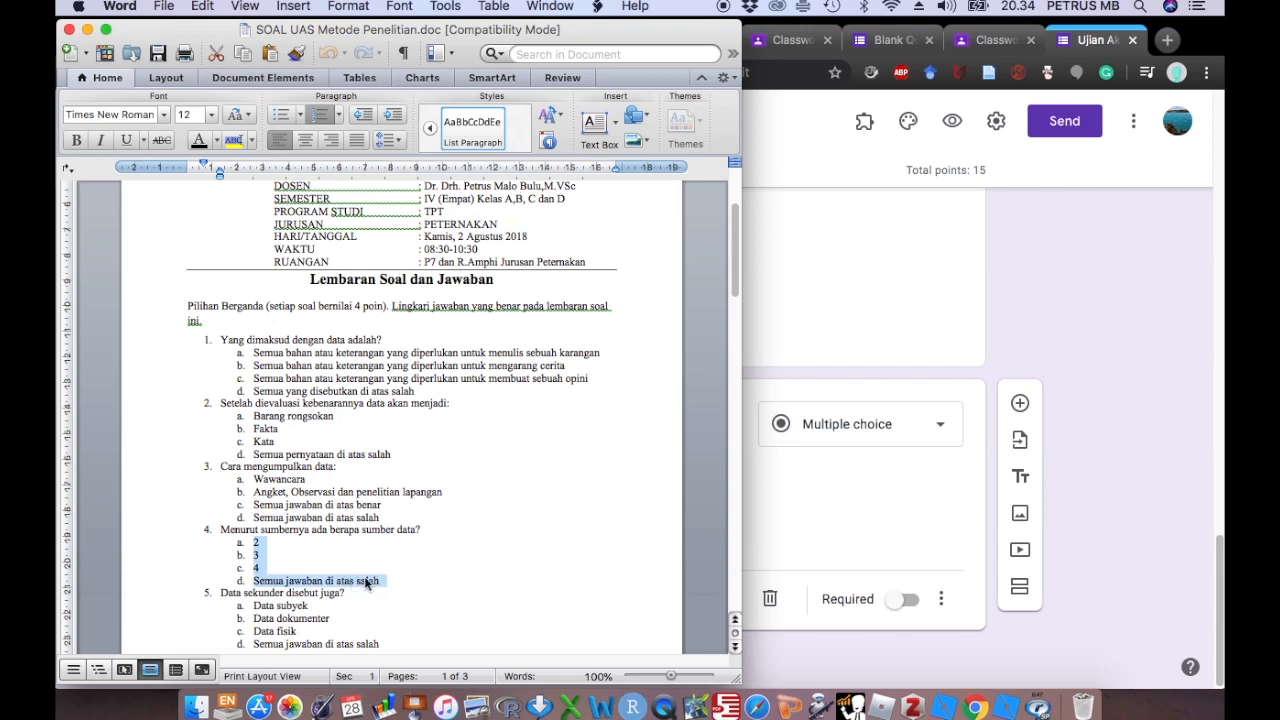
pyautogui.rightClick(259, 584)
pyautogui.click(316, 452)
pyautogui.click(785, 515)
pyautogui.click(380, 483)
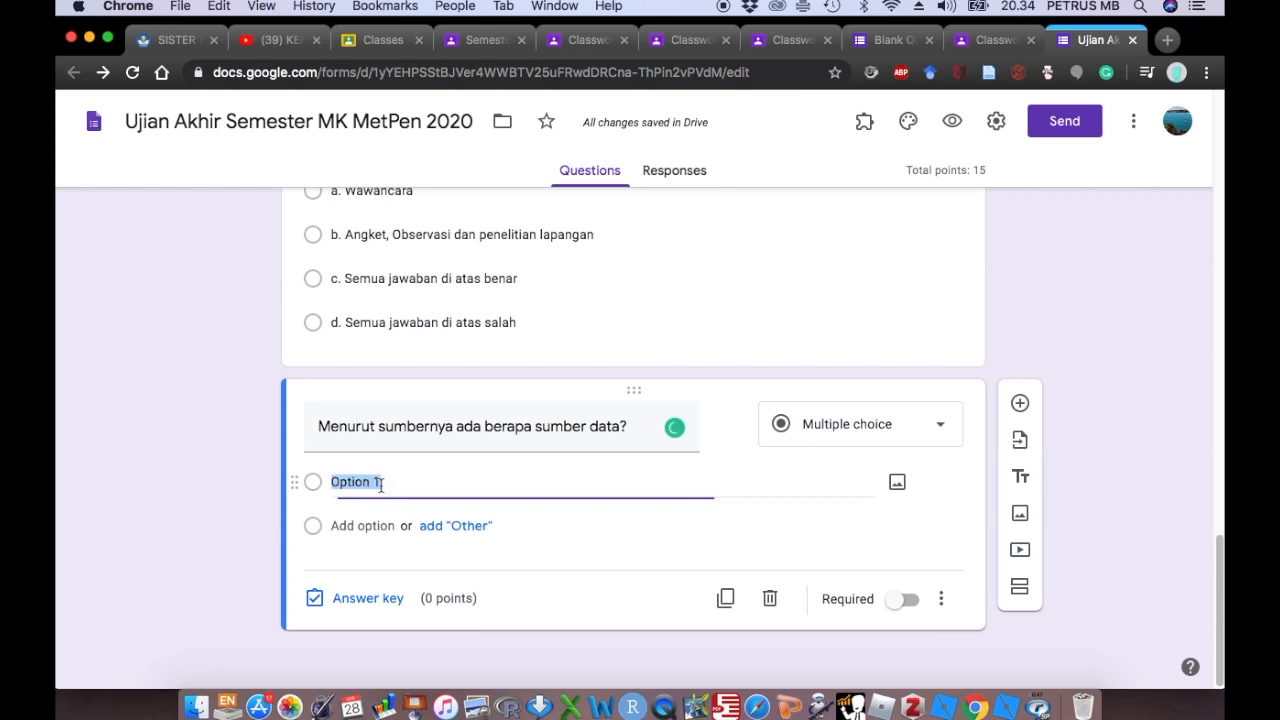
pyautogui.press('super+v')
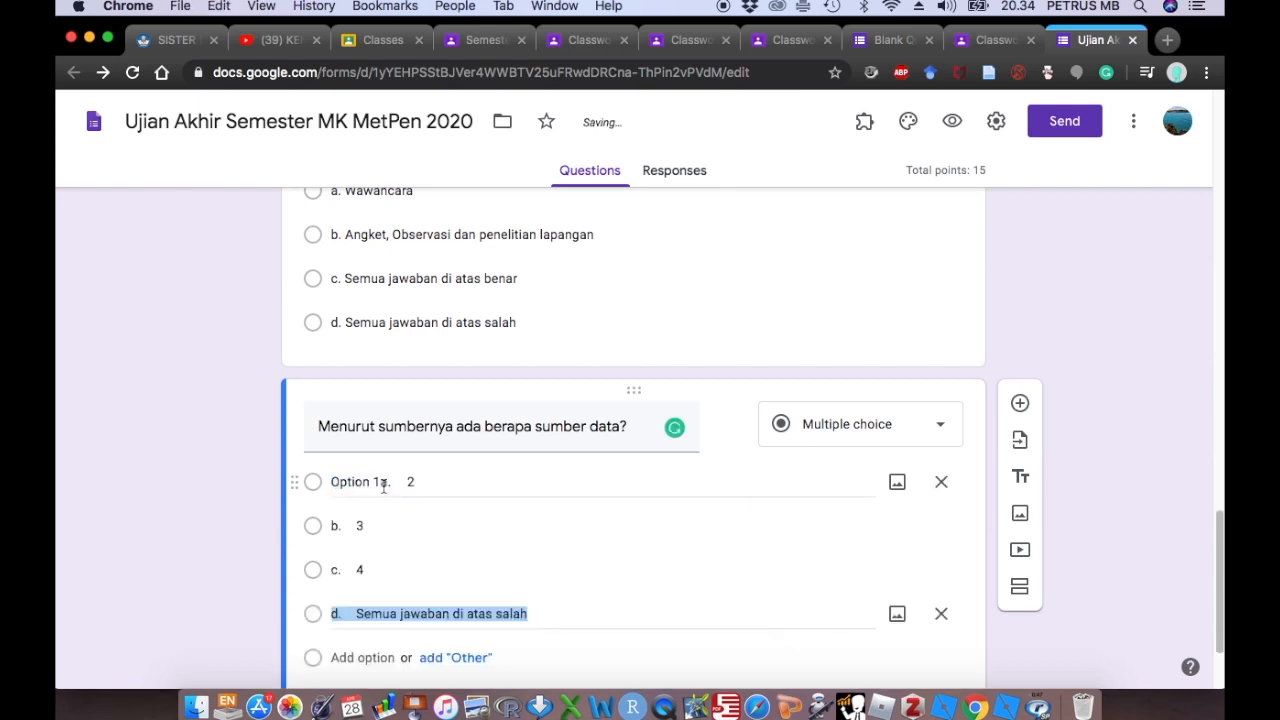
# Step: Clear the leftover placeholder text and spacing from the first option so it reads "a. 2"
pyautogui.click(395, 486)
pyautogui.click(404, 483)
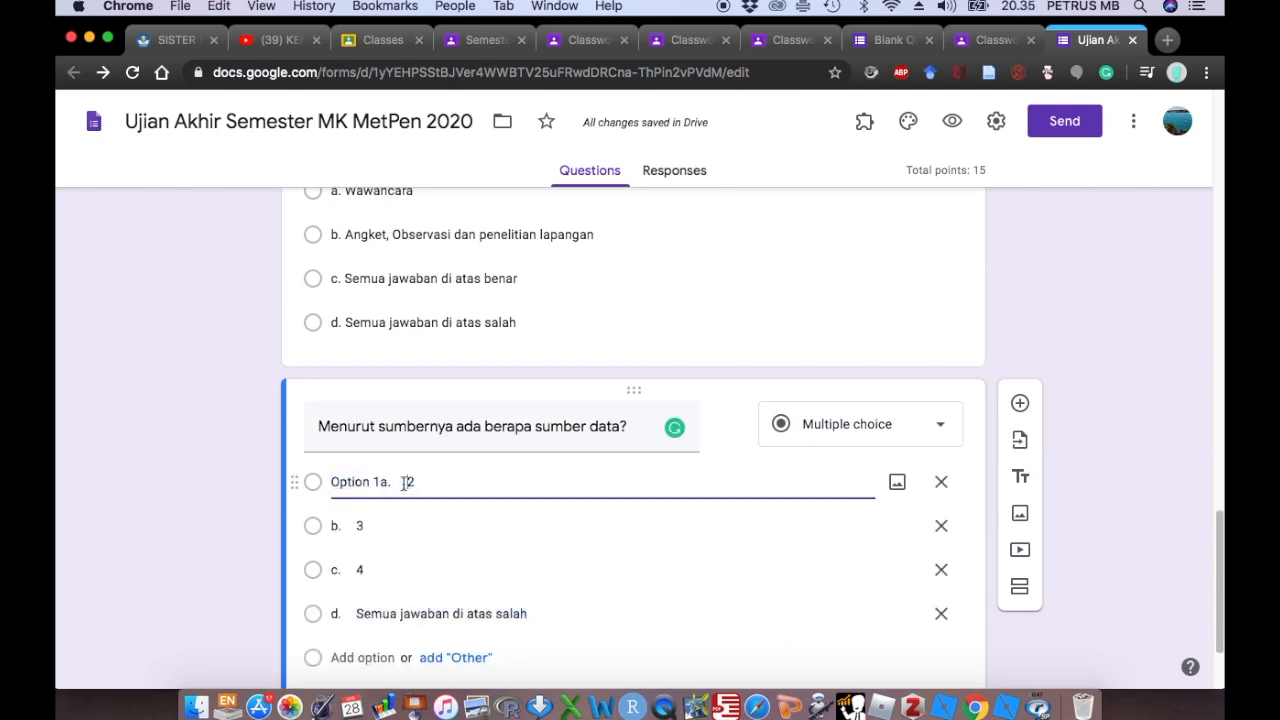
pyautogui.press('BackSpace')
pyautogui.press('BackSpace')
pyautogui.press('BackSpace')
pyautogui.press('BackSpace')
pyautogui.press('BackSpace')
pyautogui.press('BackSpace')
pyautogui.press('BackSpace')
pyautogui.press('BackSpace')
pyautogui.press('BackSpace')
pyautogui.press('BackSpace')
pyautogui.press('BackSpace')
pyautogui.press('BackSpace')
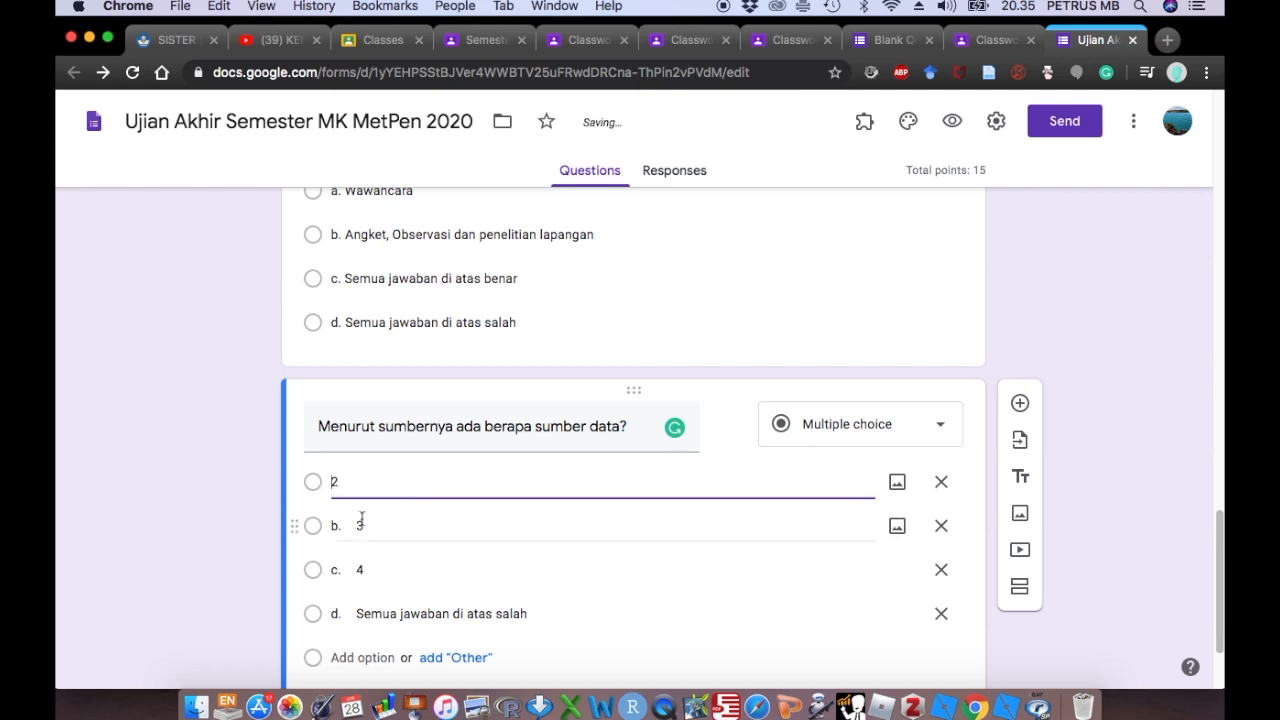
pyautogui.write('a.')
# Step: Tidy the spacing of the second and third options so they read "b. 3" and "c. 4"
pyautogui.tripleClick(358, 528)
pyautogui.press('BackSpace')
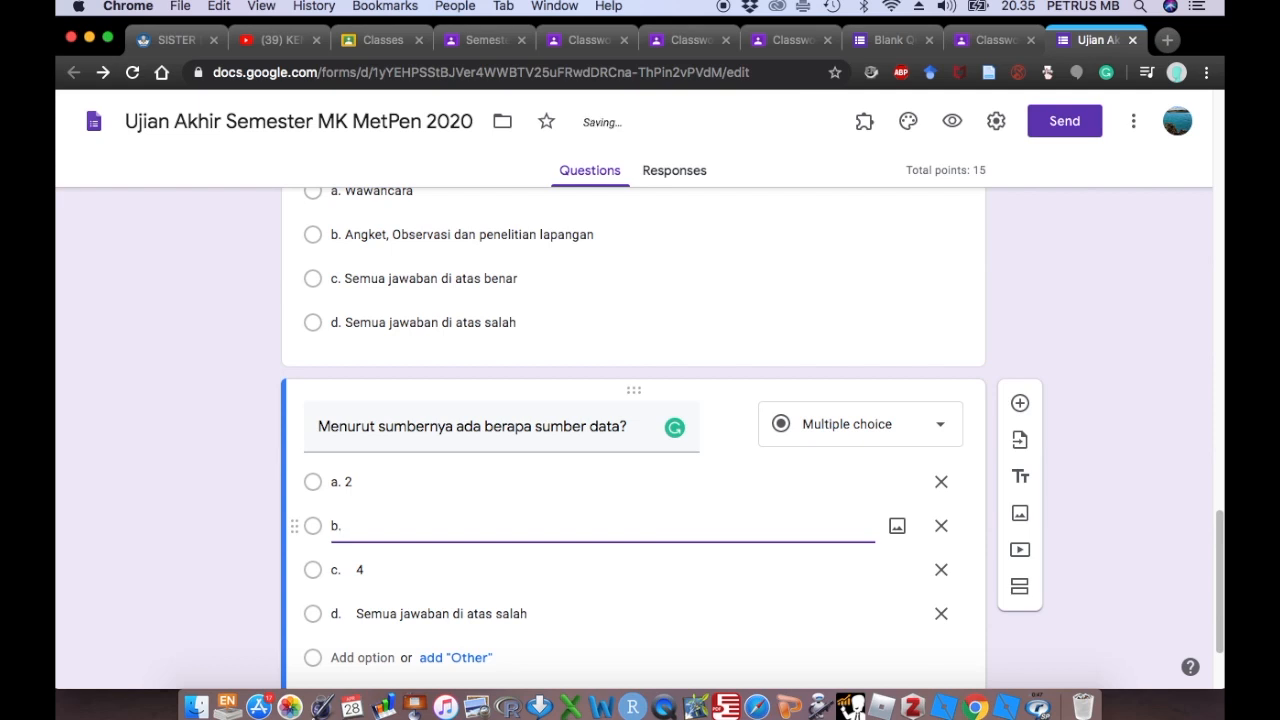
pyautogui.write('b.3')
pyautogui.click(346, 529)
pyautogui.tripleClick(358, 569)
pyautogui.click(358, 569)
pyautogui.press('BackSpace')
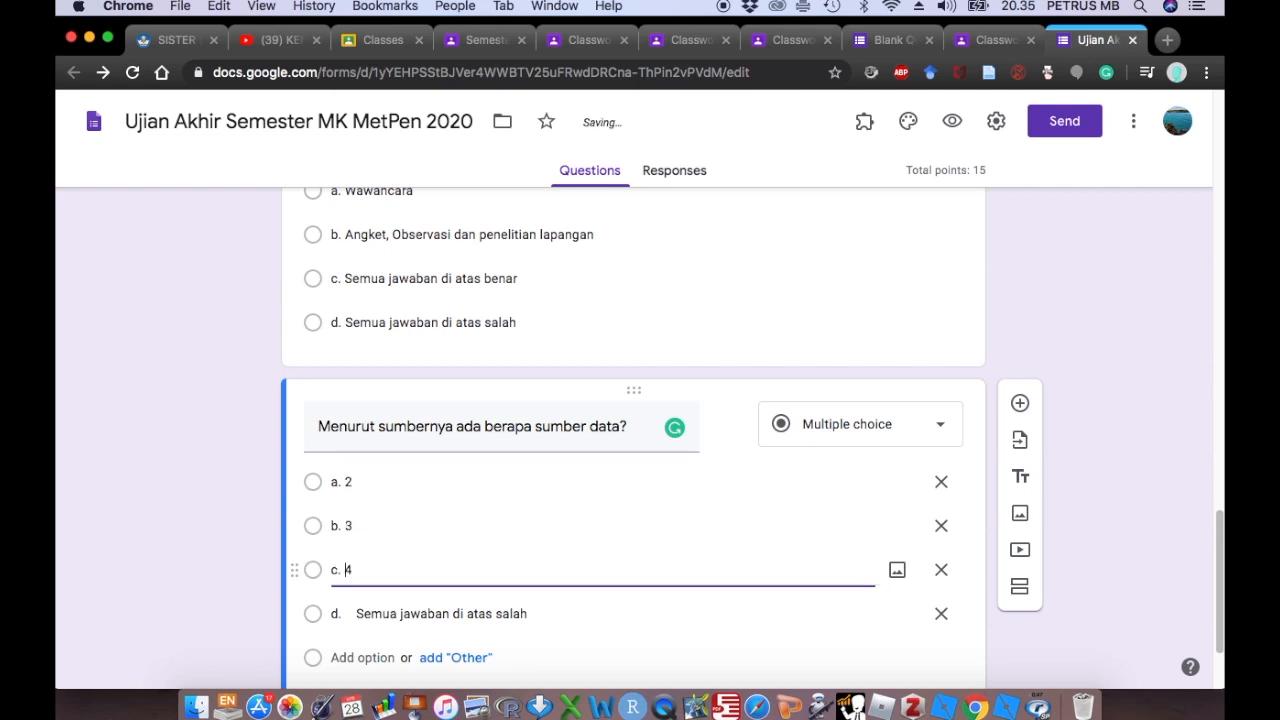
# Step: Remove the wide gap after "d." in the fourth option, "Semua jawaban di atas salah"
pyautogui.click(357, 622)
pyautogui.tripleClick(356, 614)
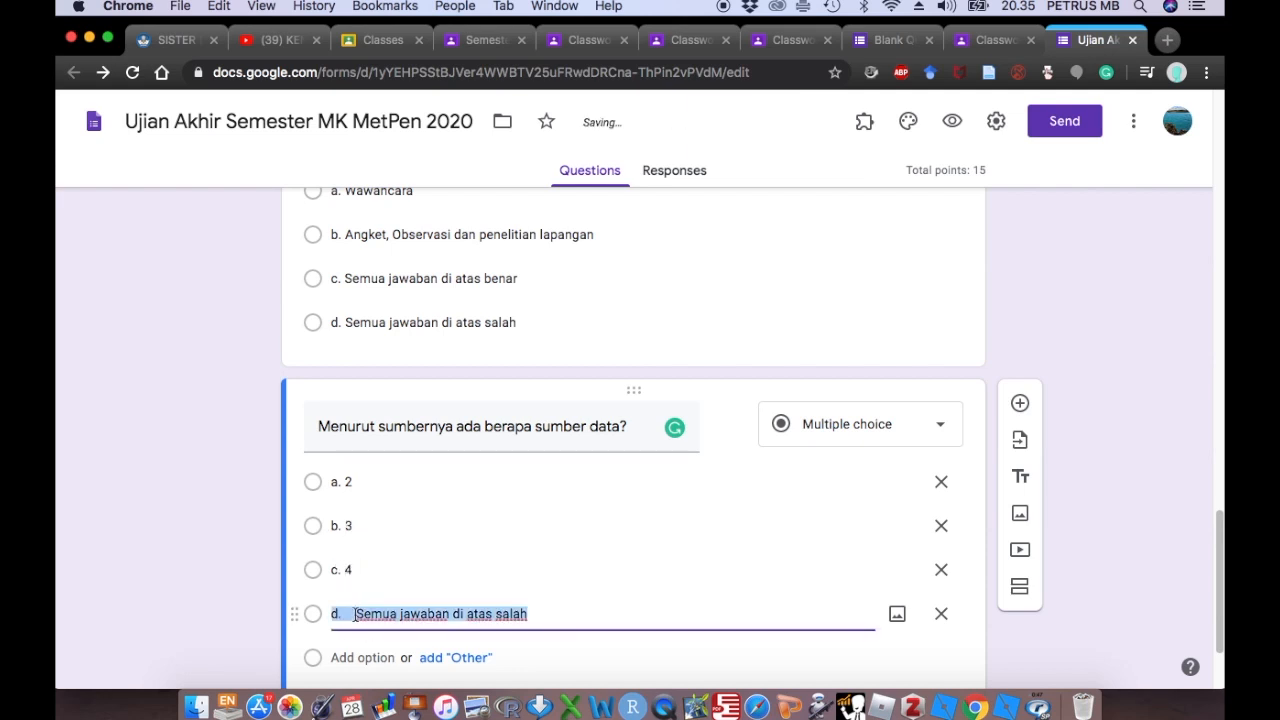
pyautogui.click(355, 614)
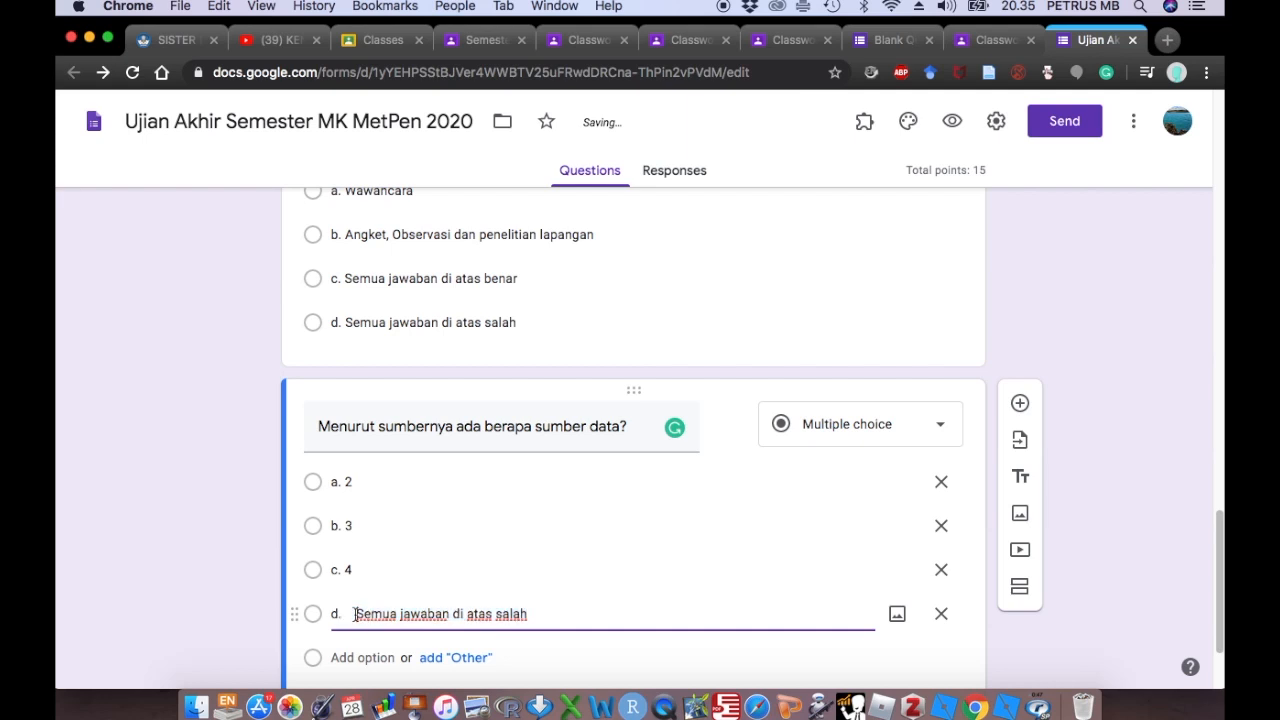
pyautogui.press('BackSpace')
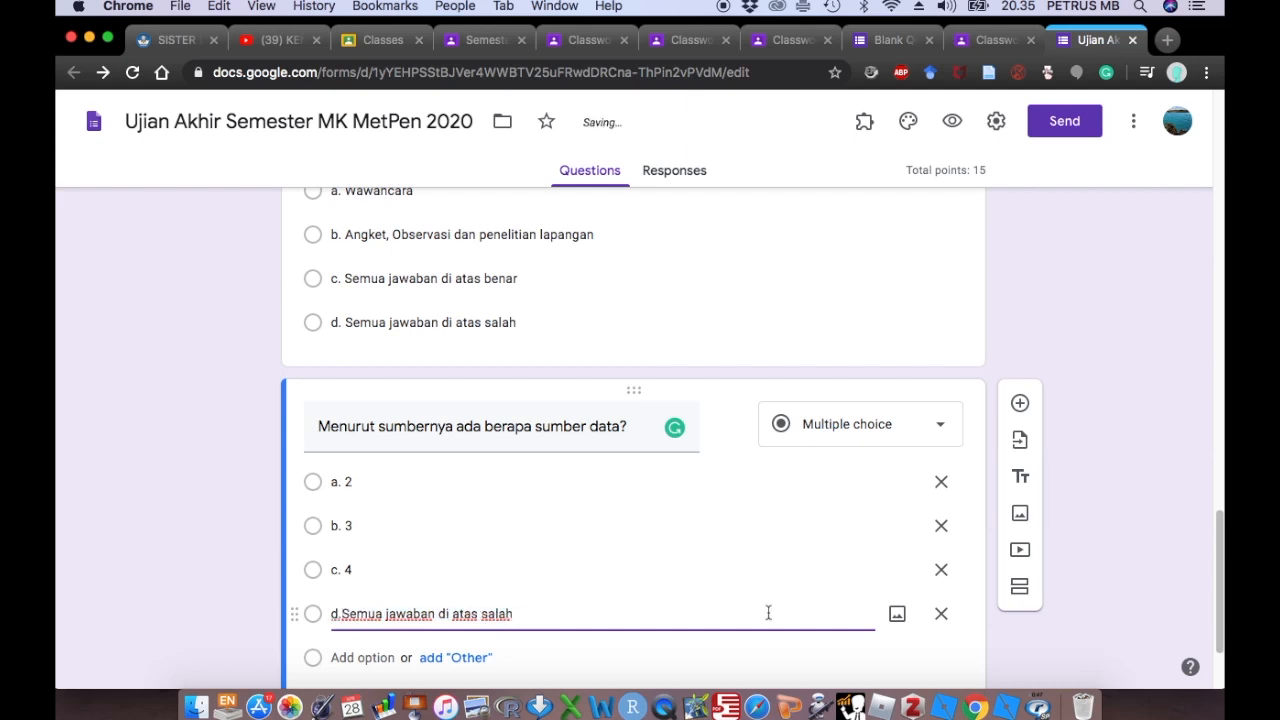
# Step: Set "a. 2" as the correct answer of the sumber data question, worth 5 points, and make the question required
pyautogui.scroll(-3, 750, 620)
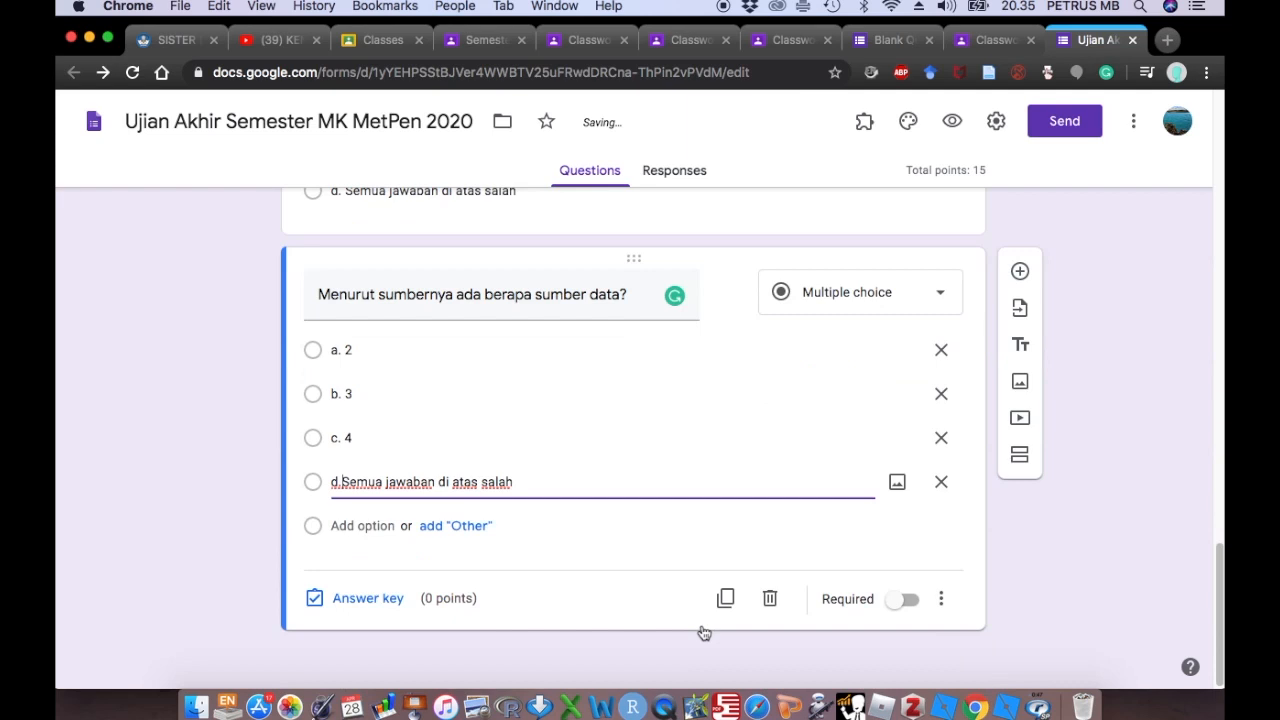
pyautogui.click(368, 598)
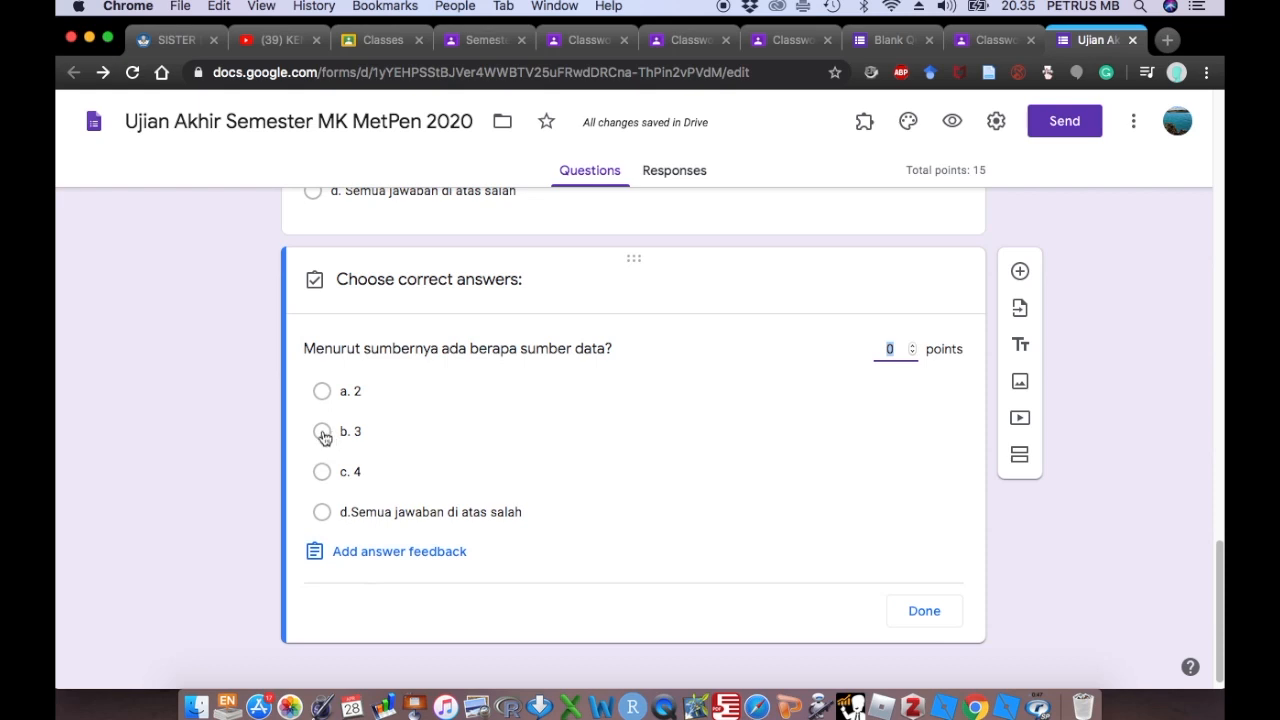
pyautogui.click(323, 394)
pyautogui.click(912, 345)
pyautogui.click(912, 345)
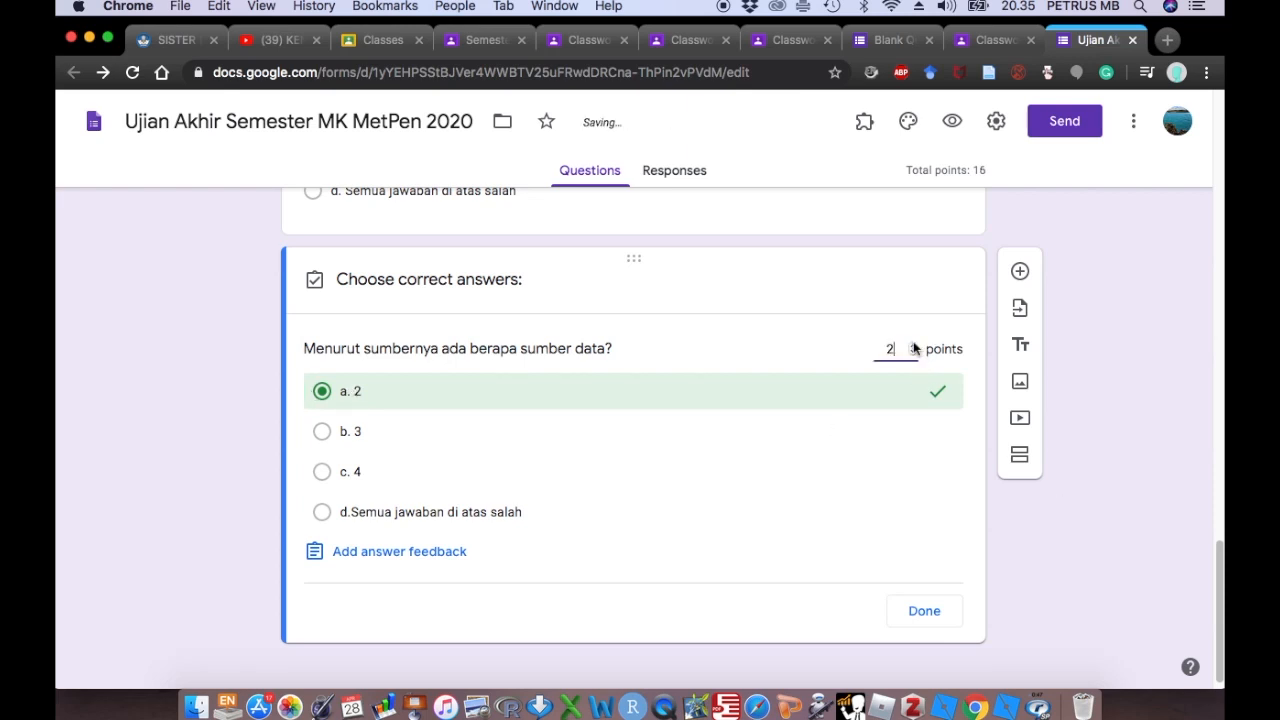
pyautogui.click(912, 346)
pyautogui.click(912, 345)
pyautogui.click(912, 345)
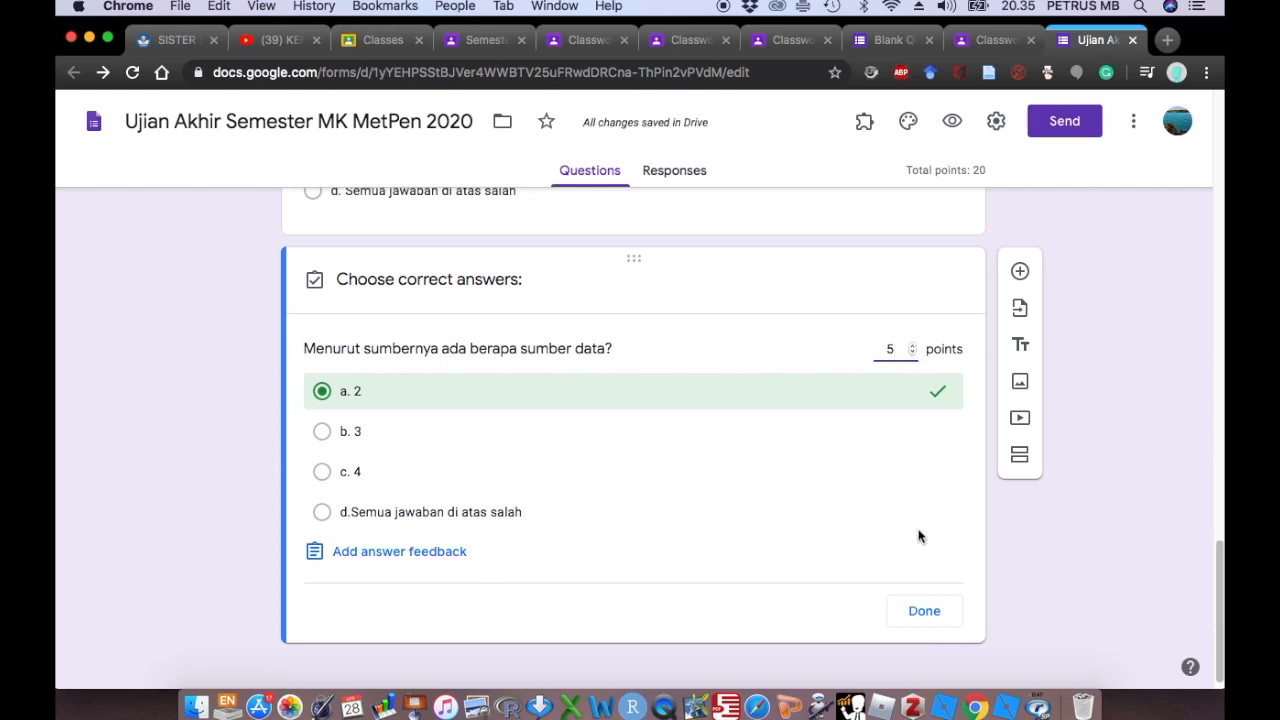
pyautogui.click(924, 612)
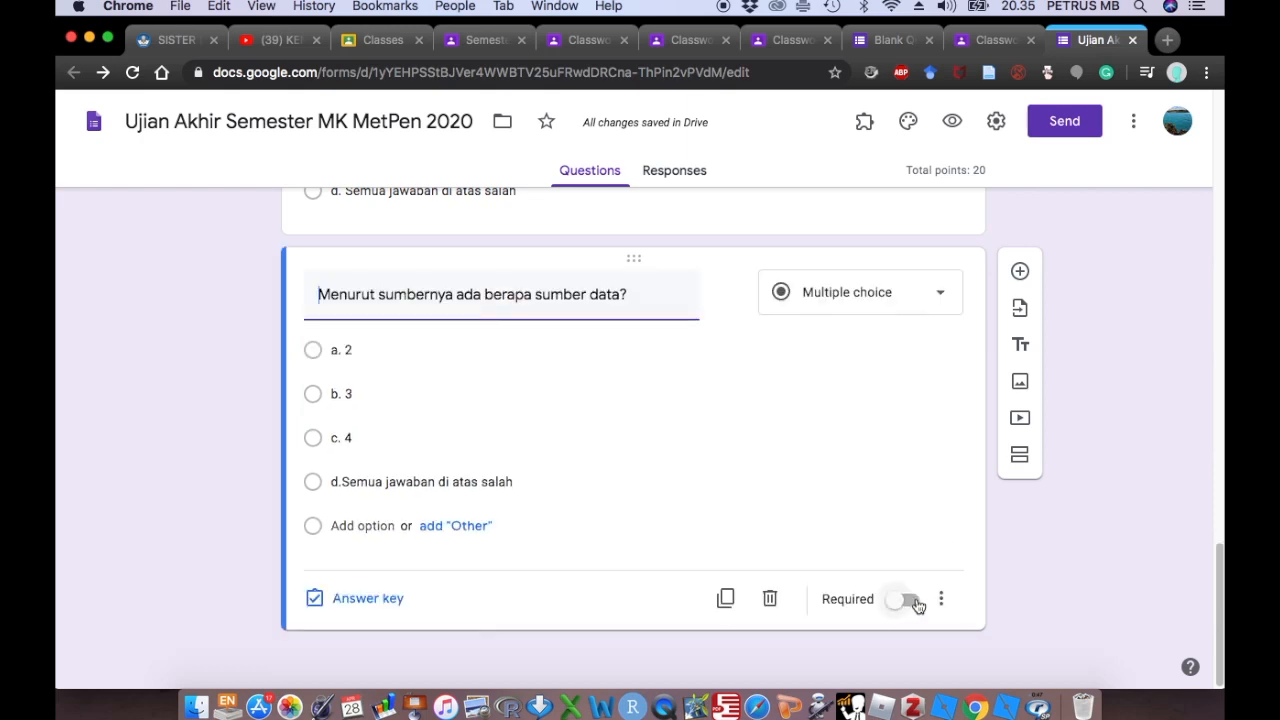
pyautogui.click(910, 601)
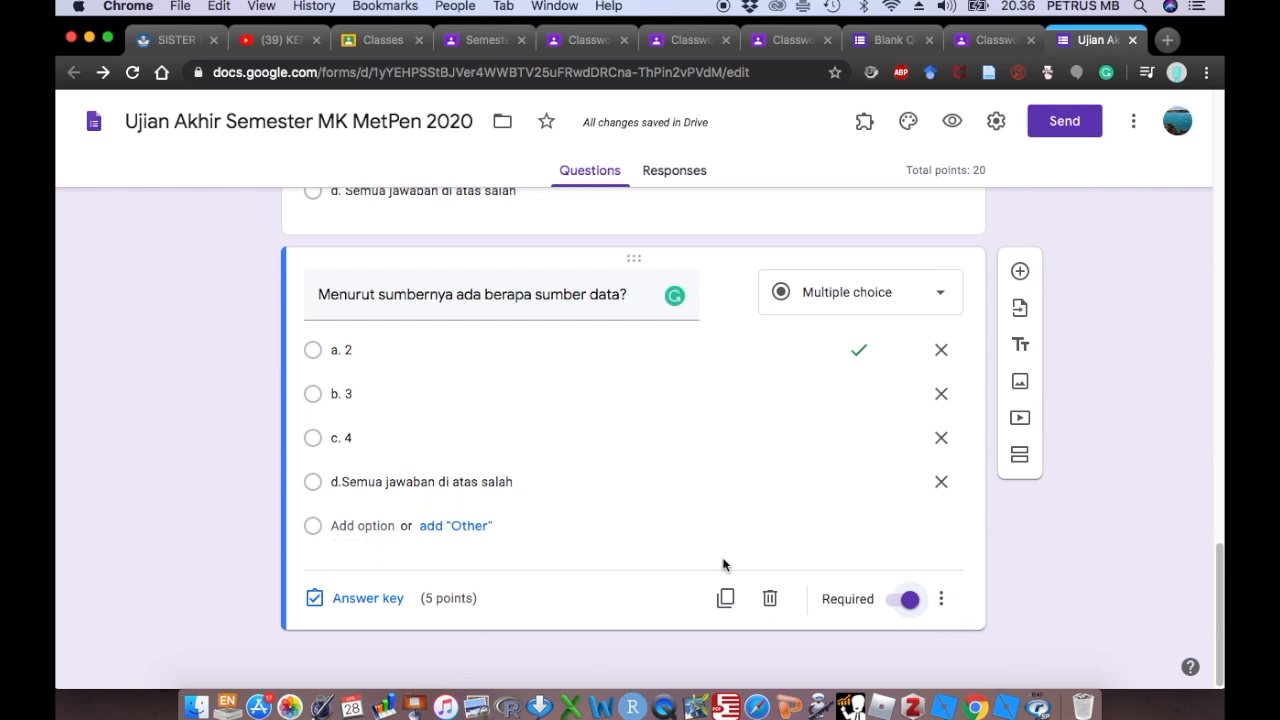
pyautogui.scroll(1, 714, 560)
pyautogui.scroll(3, 703, 560)
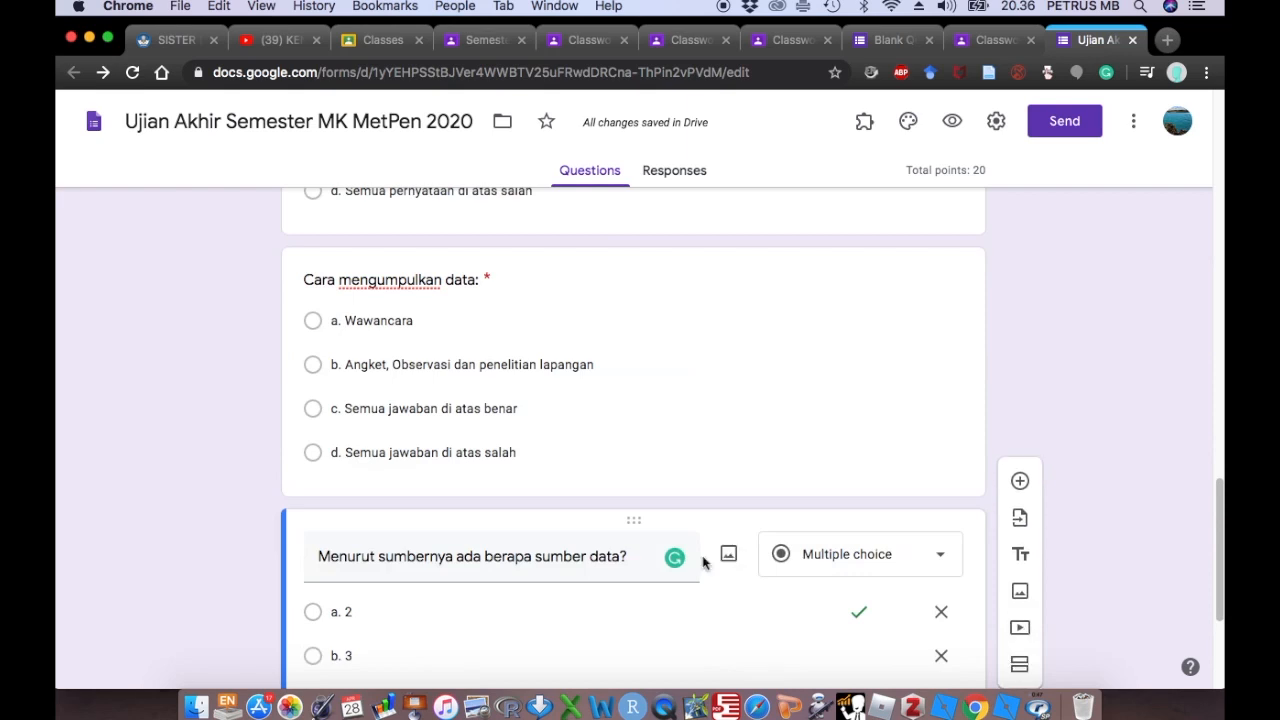
pyautogui.scroll(-1, 780, 460)
pyautogui.scroll(-4, 906, 363)
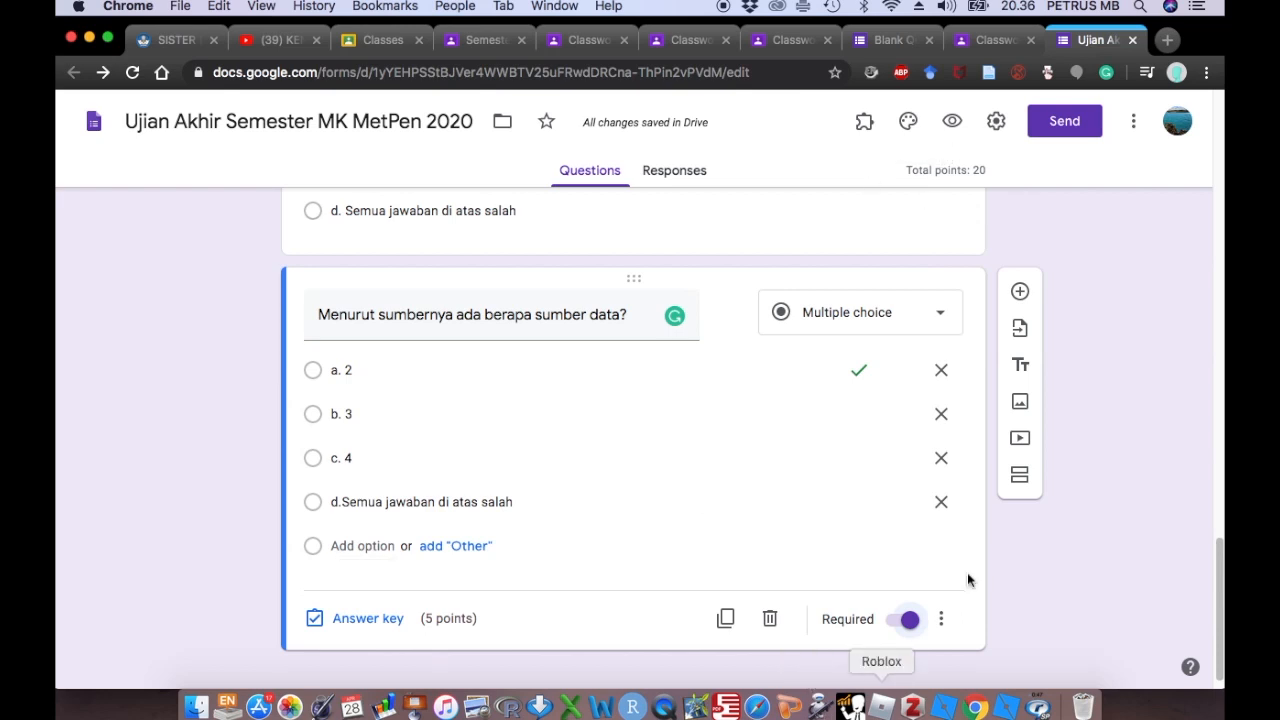
# Step: Copy the form's share link with its URL shortened, without sending the form by email
pyautogui.click(1066, 123)
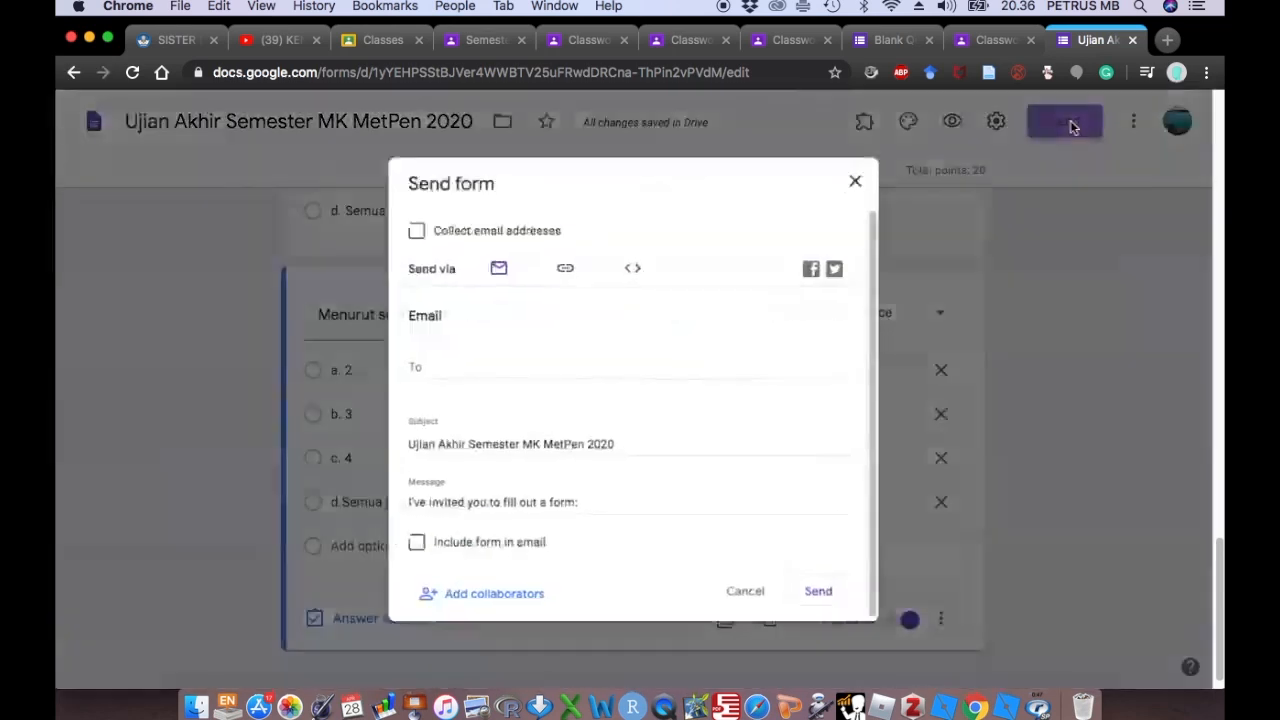
pyautogui.click(436, 358)
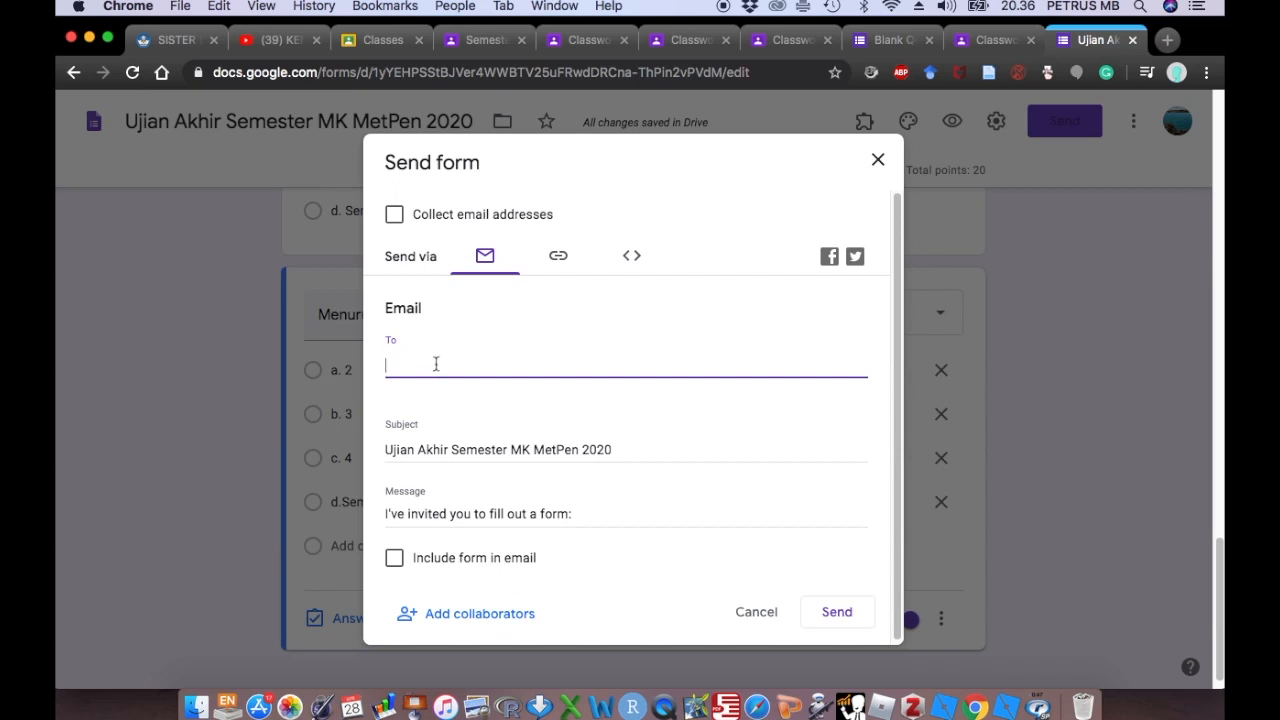
pyautogui.click(558, 257)
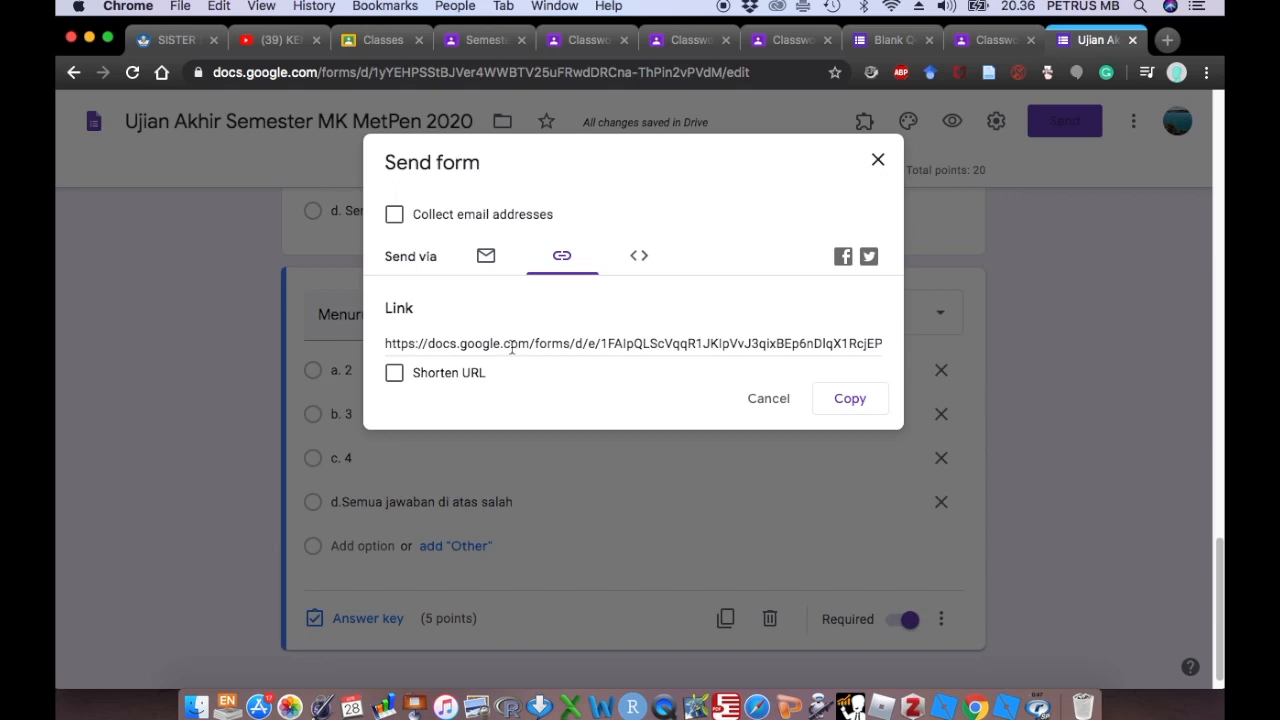
pyautogui.click(395, 373)
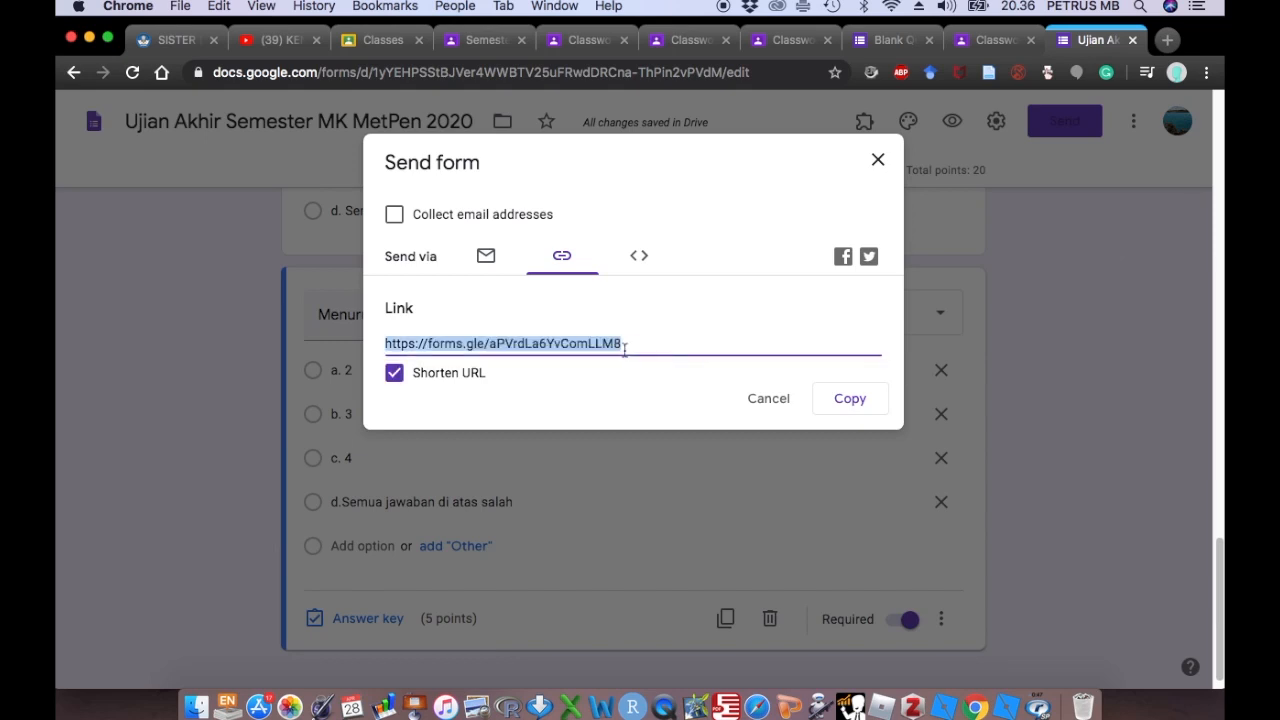
pyautogui.click(852, 403)
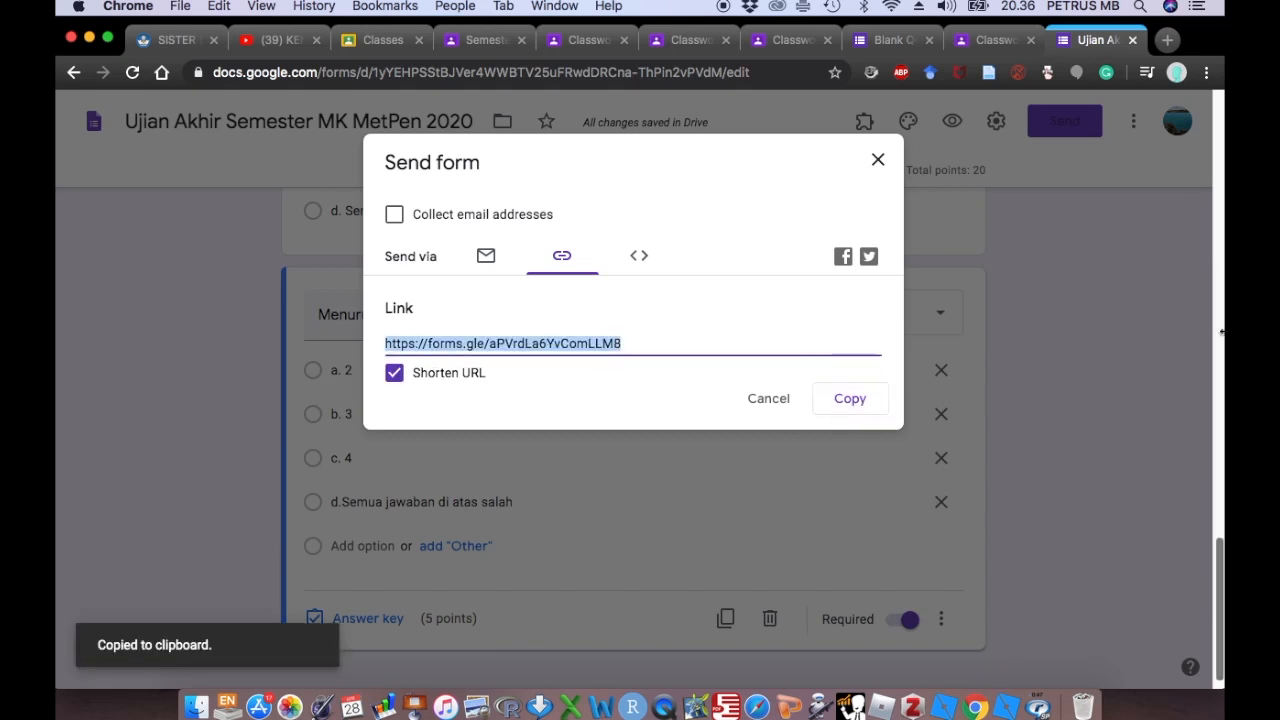
pyautogui.click(878, 162)
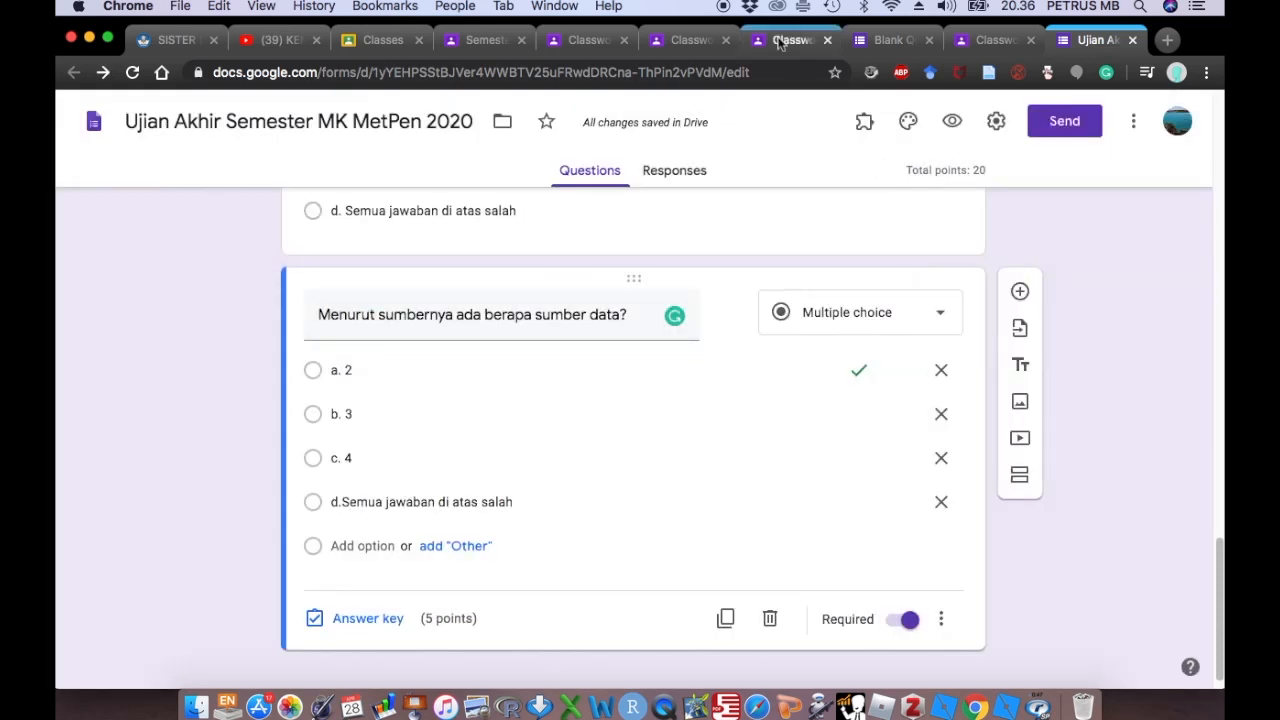
# Step: In the Google Classroom assignment, attach the form "Ujian Akhir Semester MK MetPen 2020" from Google Drive and remove the Blank Quiz attachment
pyautogui.click(779, 42)
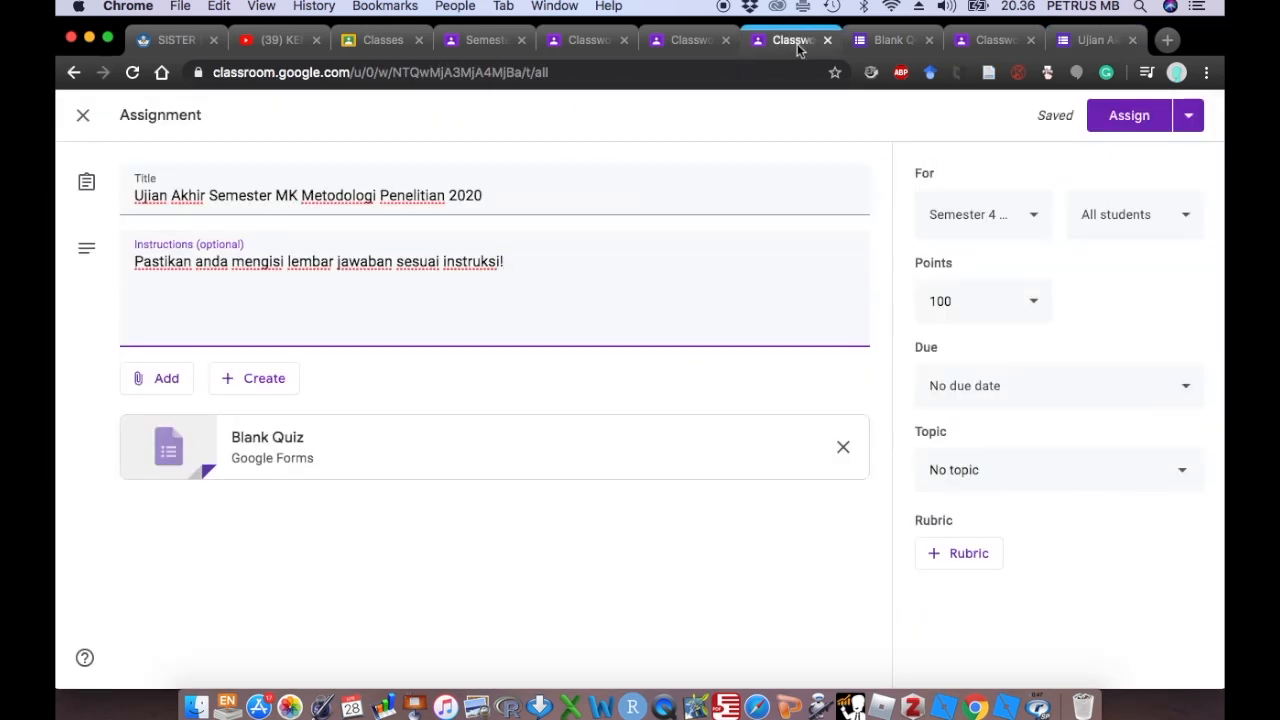
pyautogui.click(160, 382)
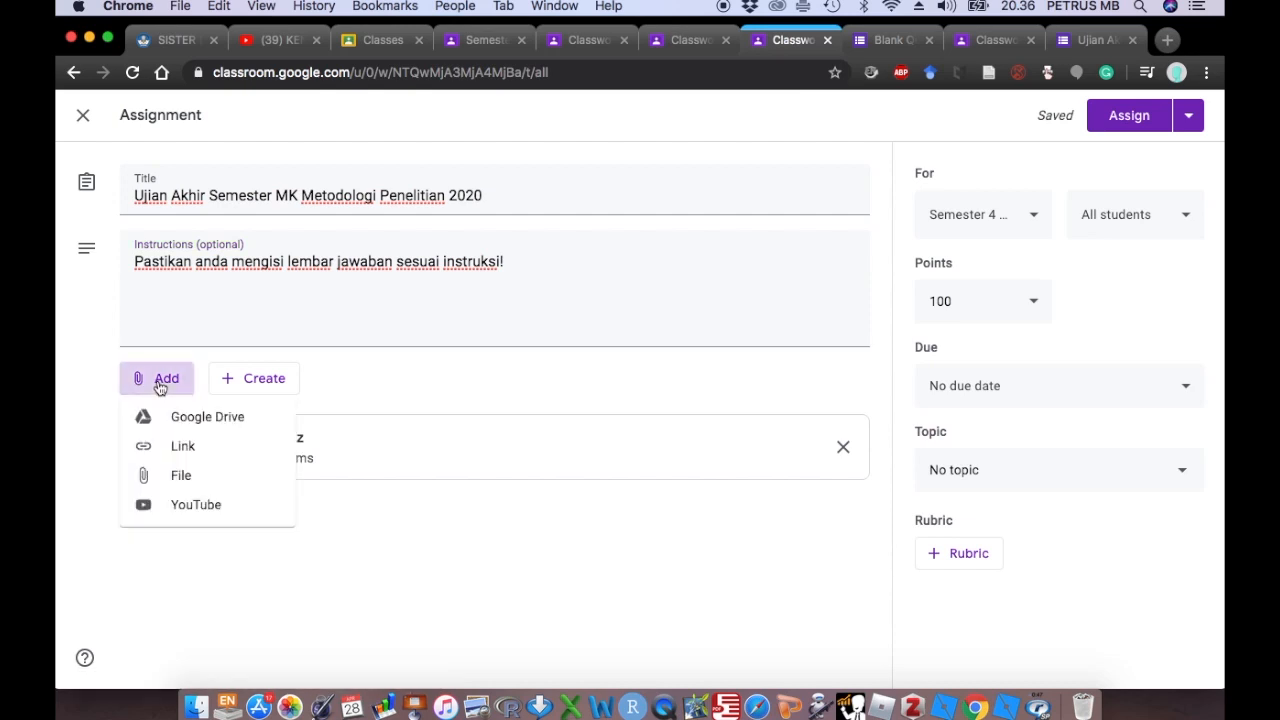
pyautogui.click(207, 422)
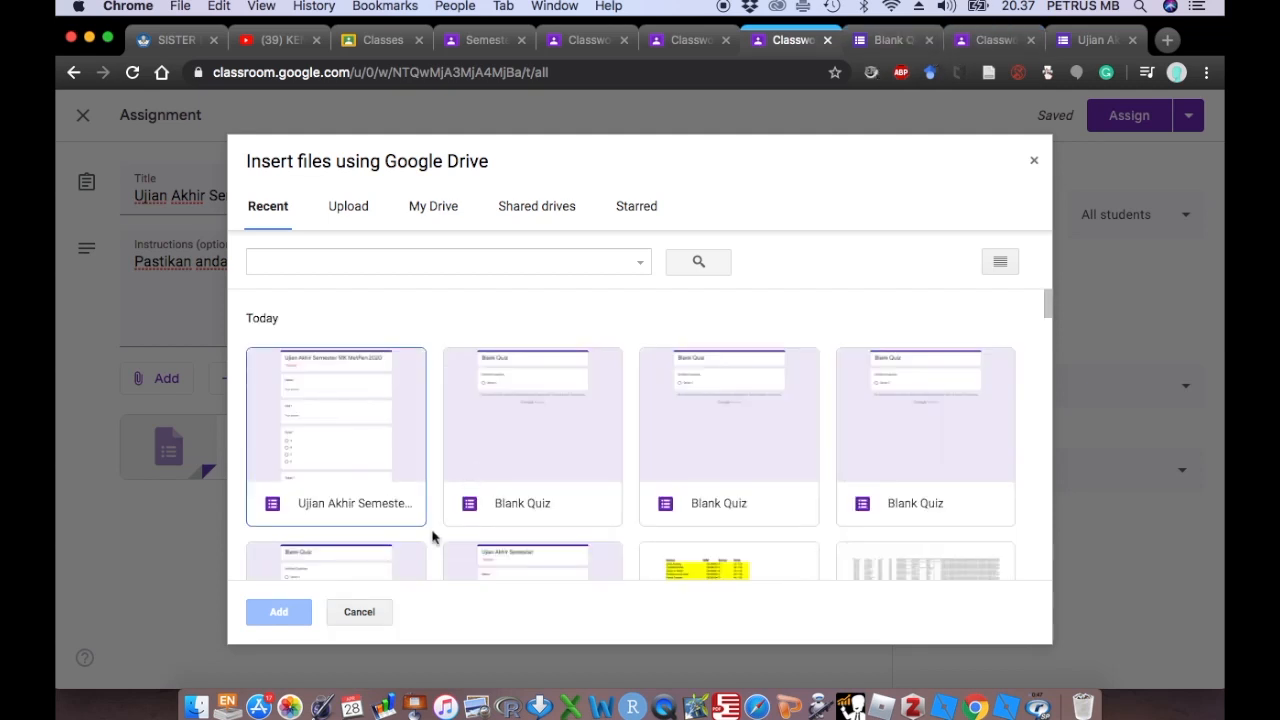
pyautogui.click(366, 508)
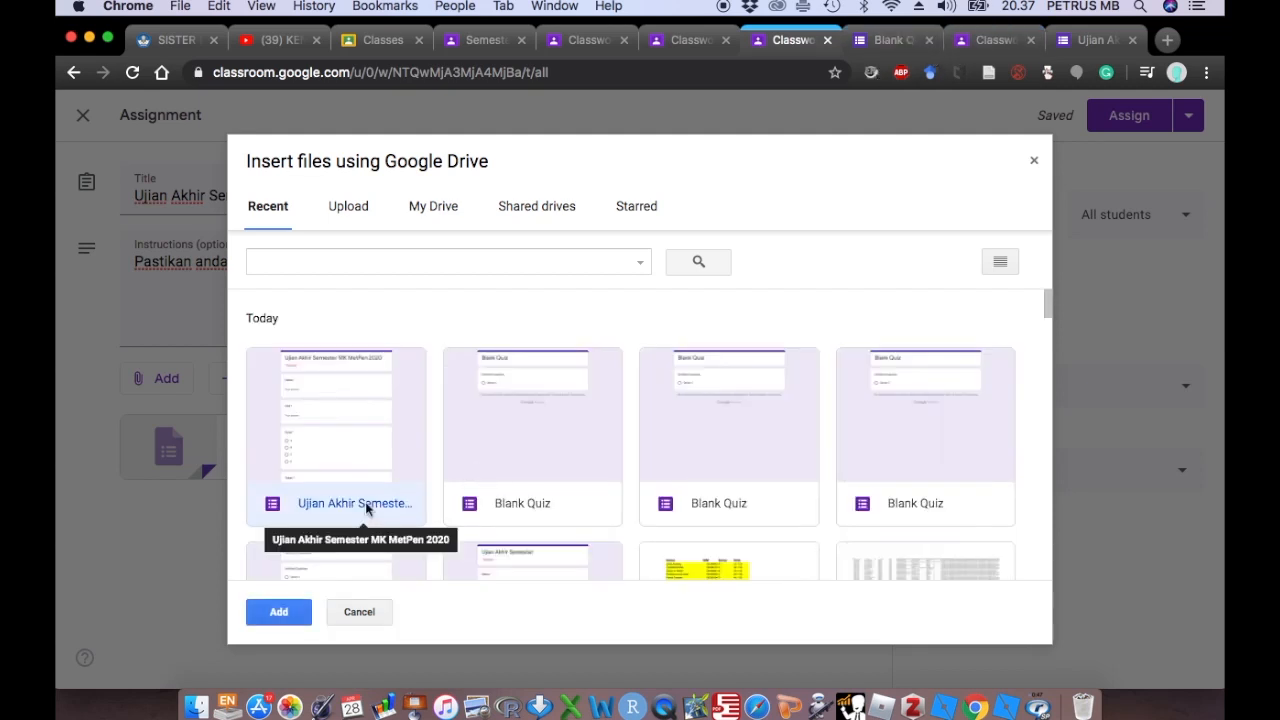
pyautogui.click(280, 613)
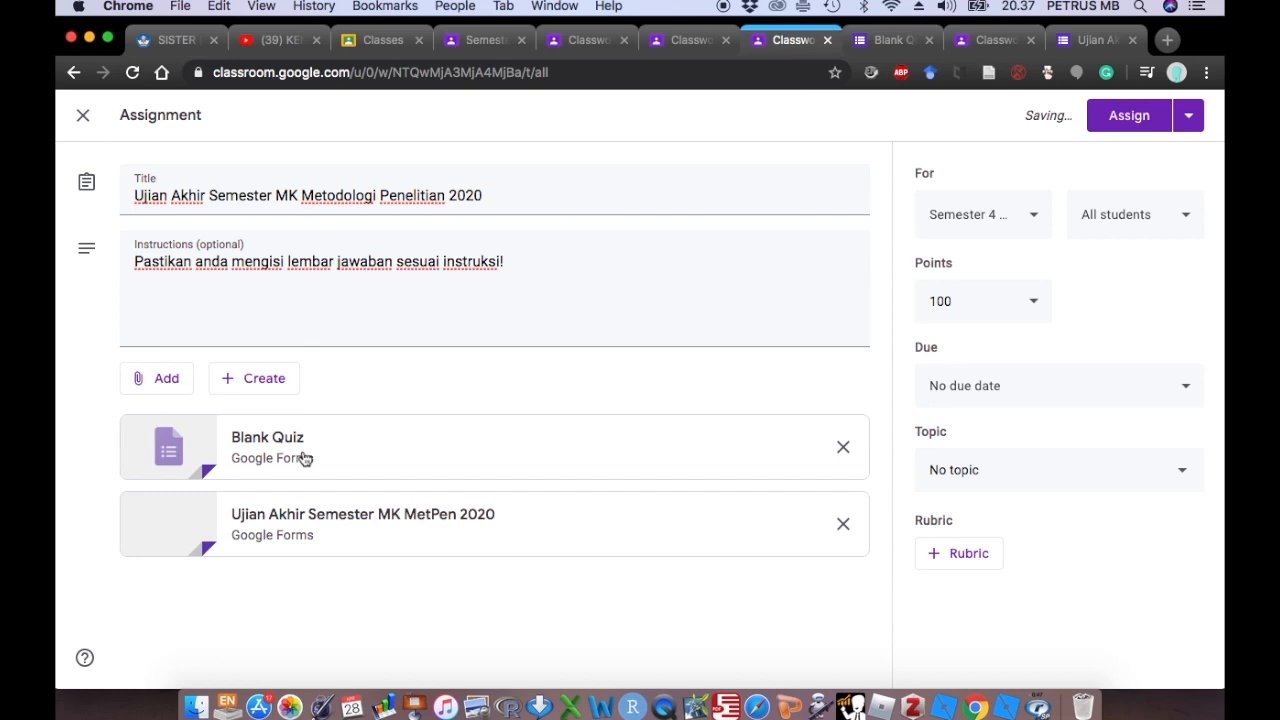
pyautogui.click(845, 447)
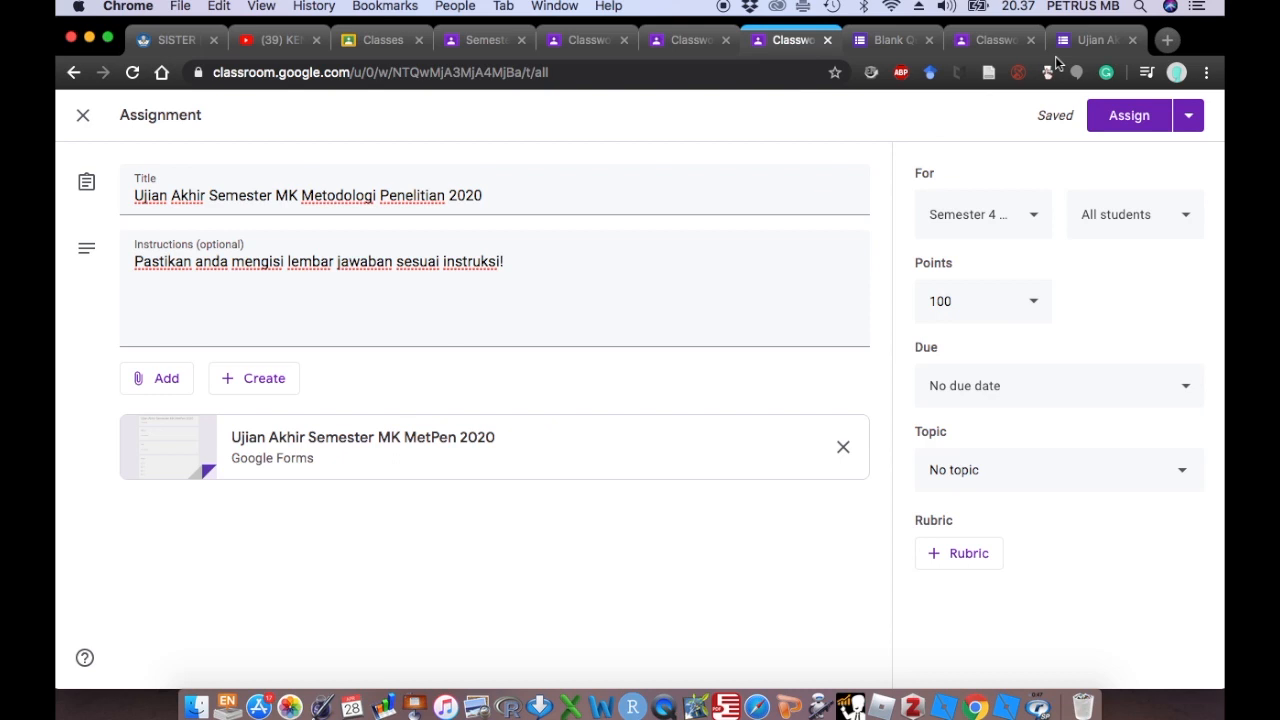
pyautogui.click(1087, 48)
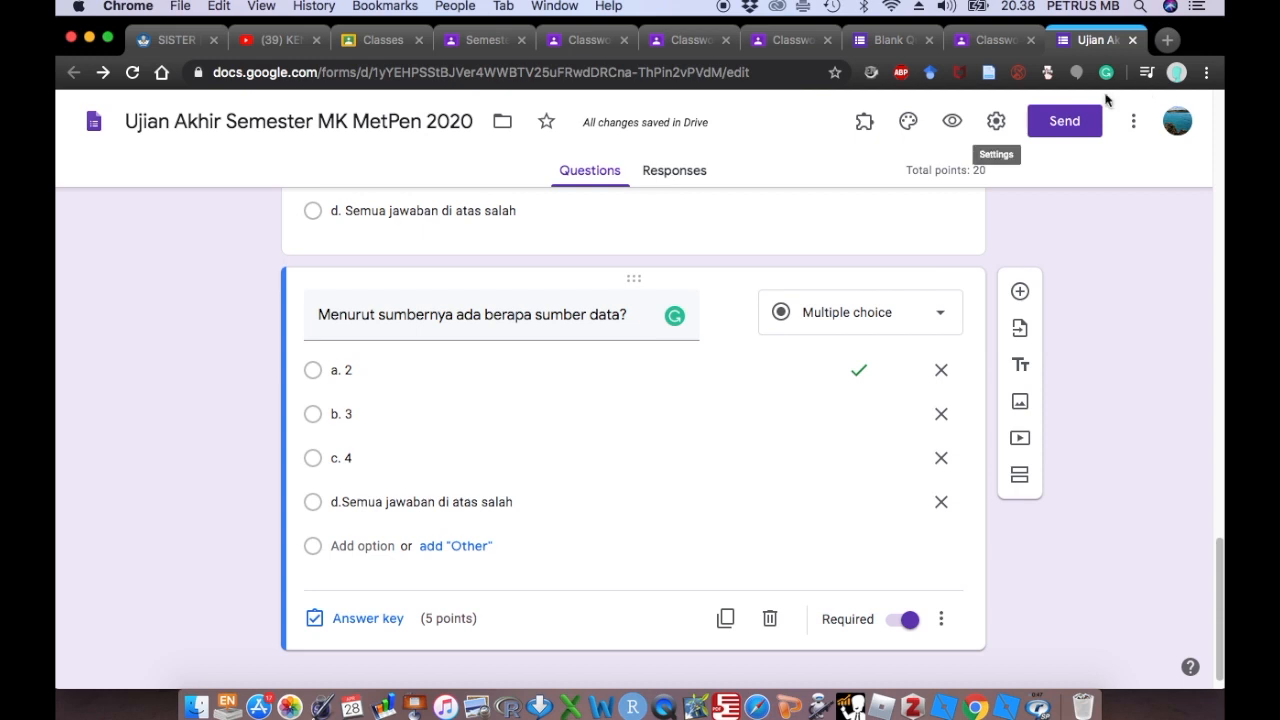
pyautogui.click(996, 40)
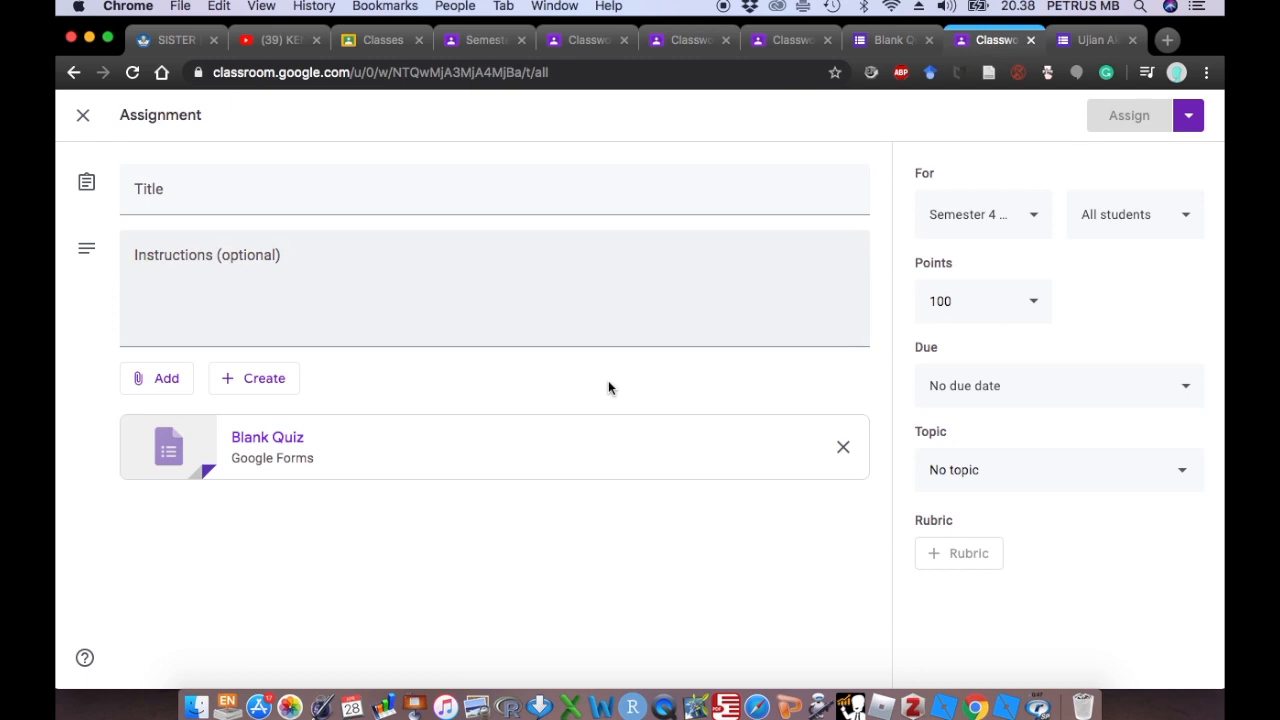
pyautogui.click(890, 40)
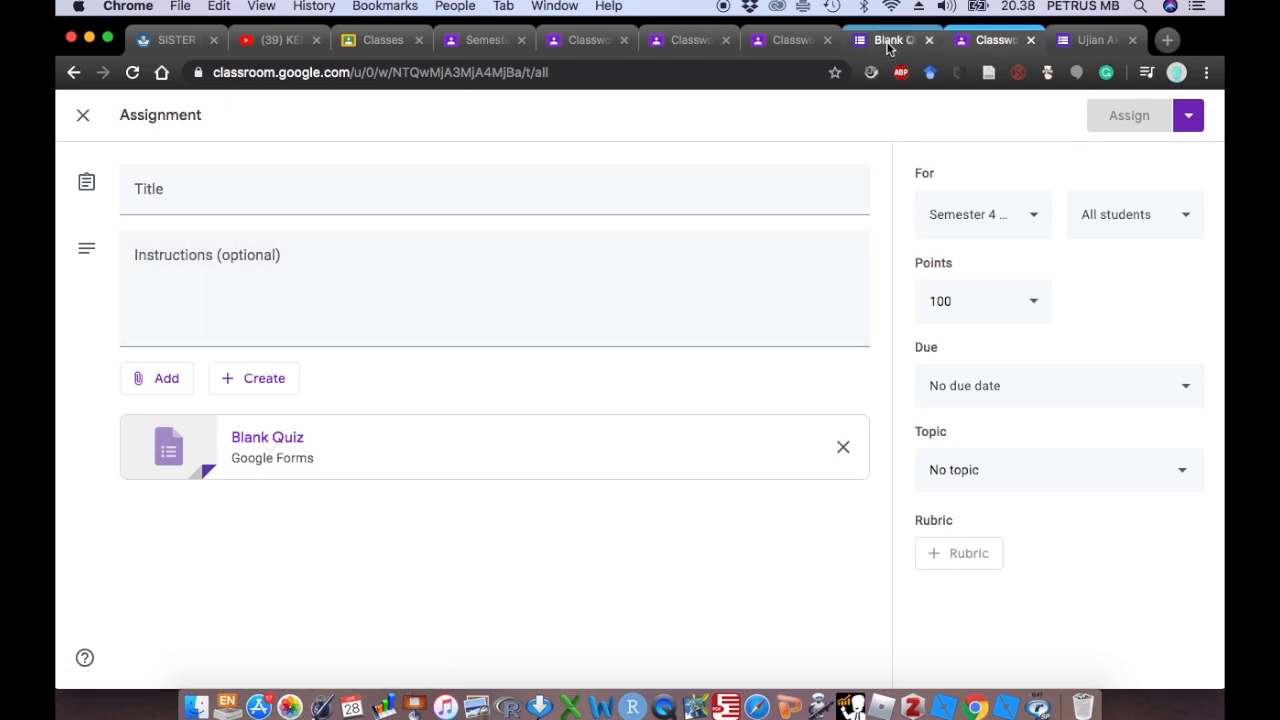
pyautogui.click(815, 42)
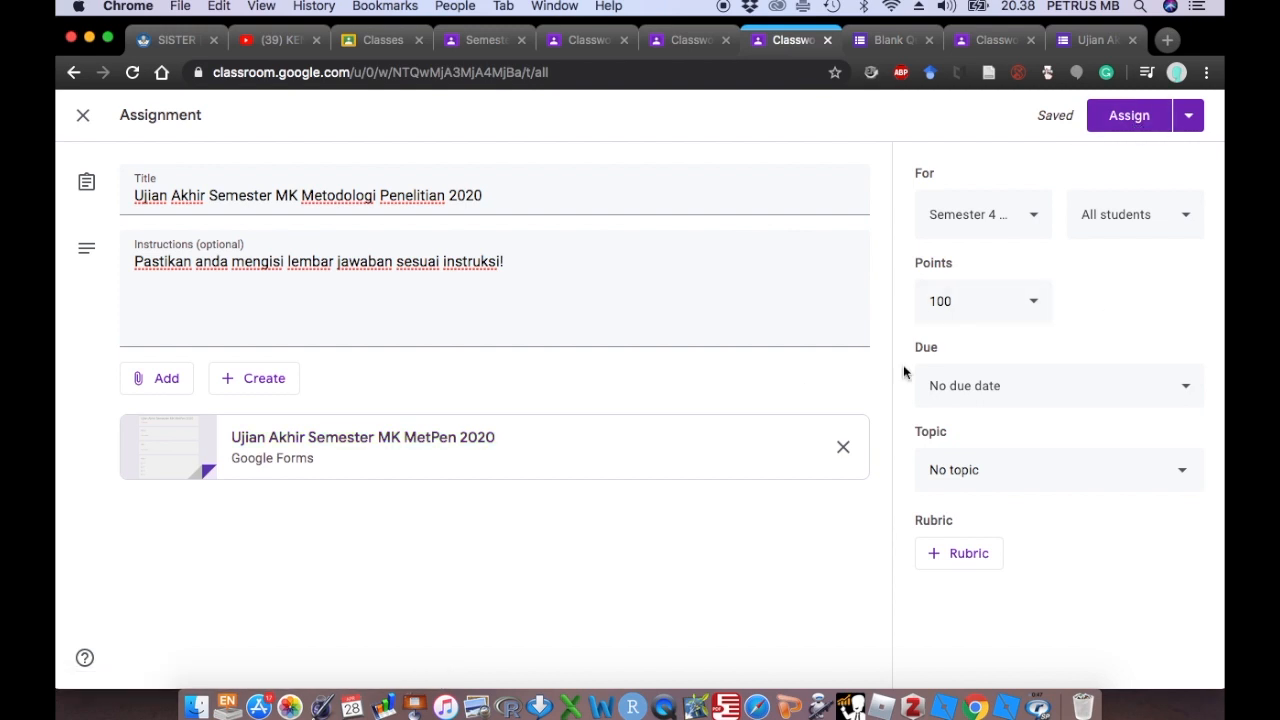
# Step: Set the exam assignment's due date to Apr 30, 2020 at 11:59 PM and assign it to the class
pyautogui.click(988, 389)
pyautogui.click(998, 456)
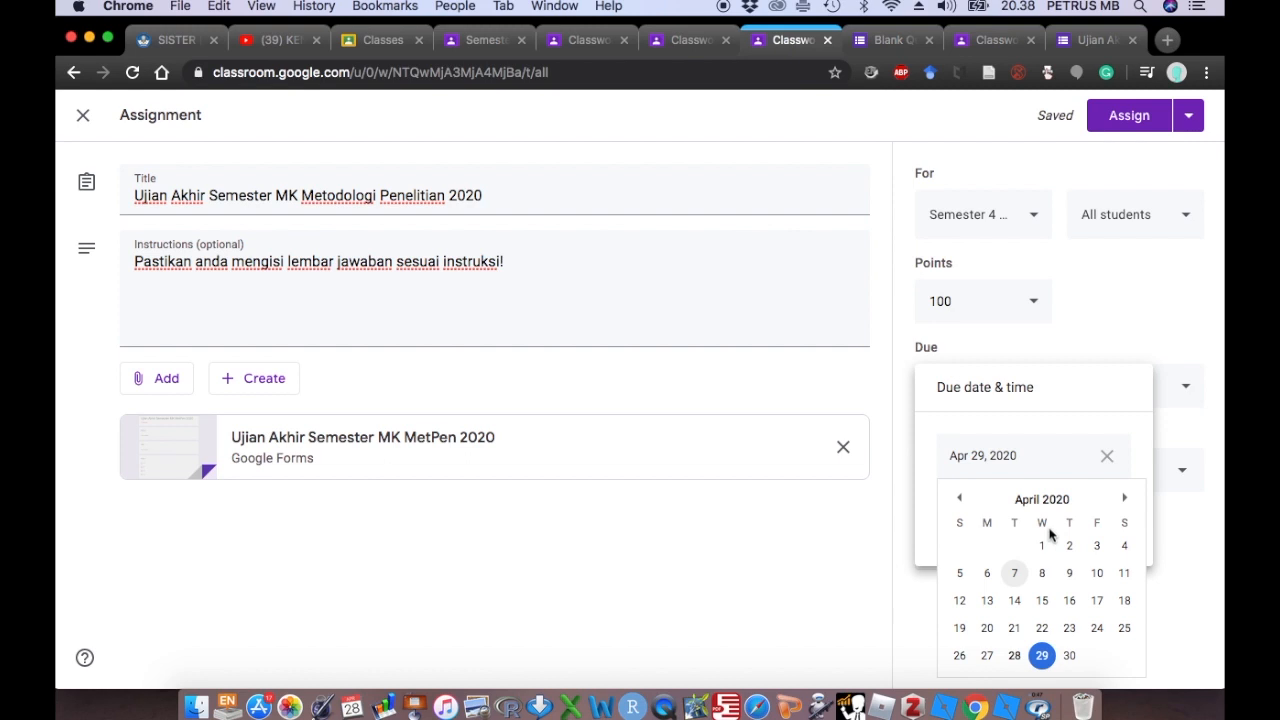
pyautogui.click(1069, 655)
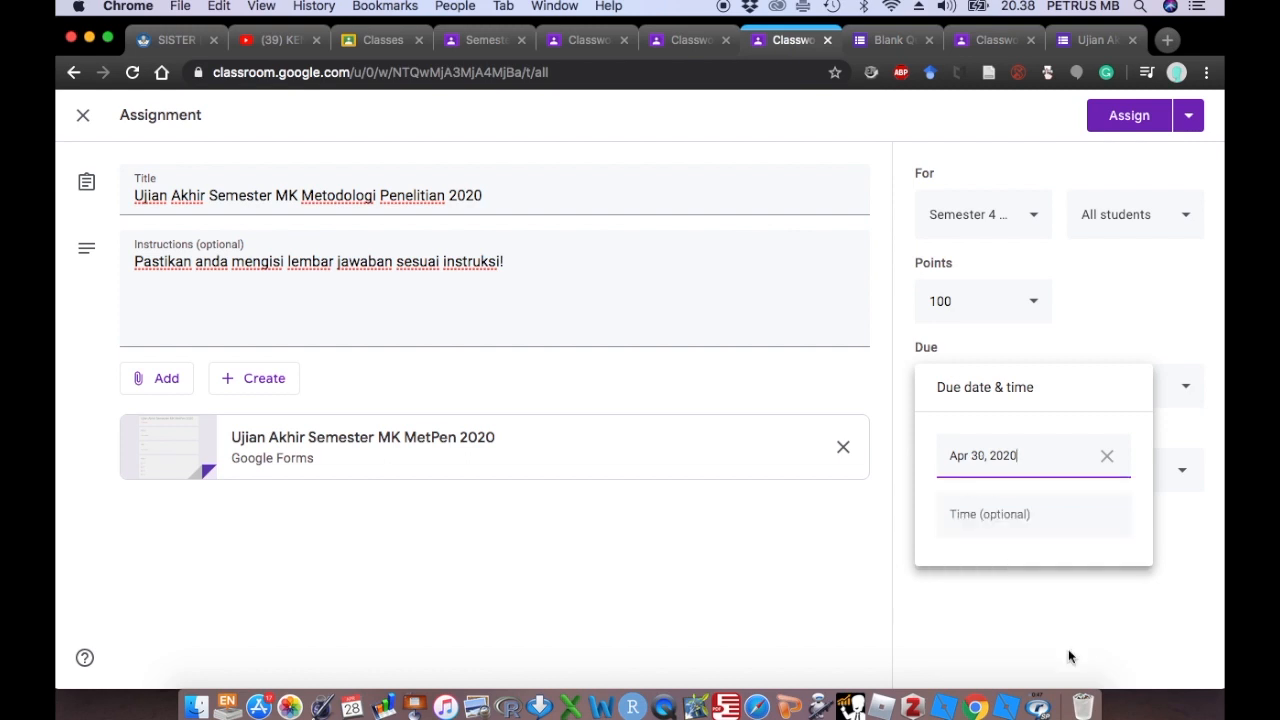
pyautogui.click(1009, 518)
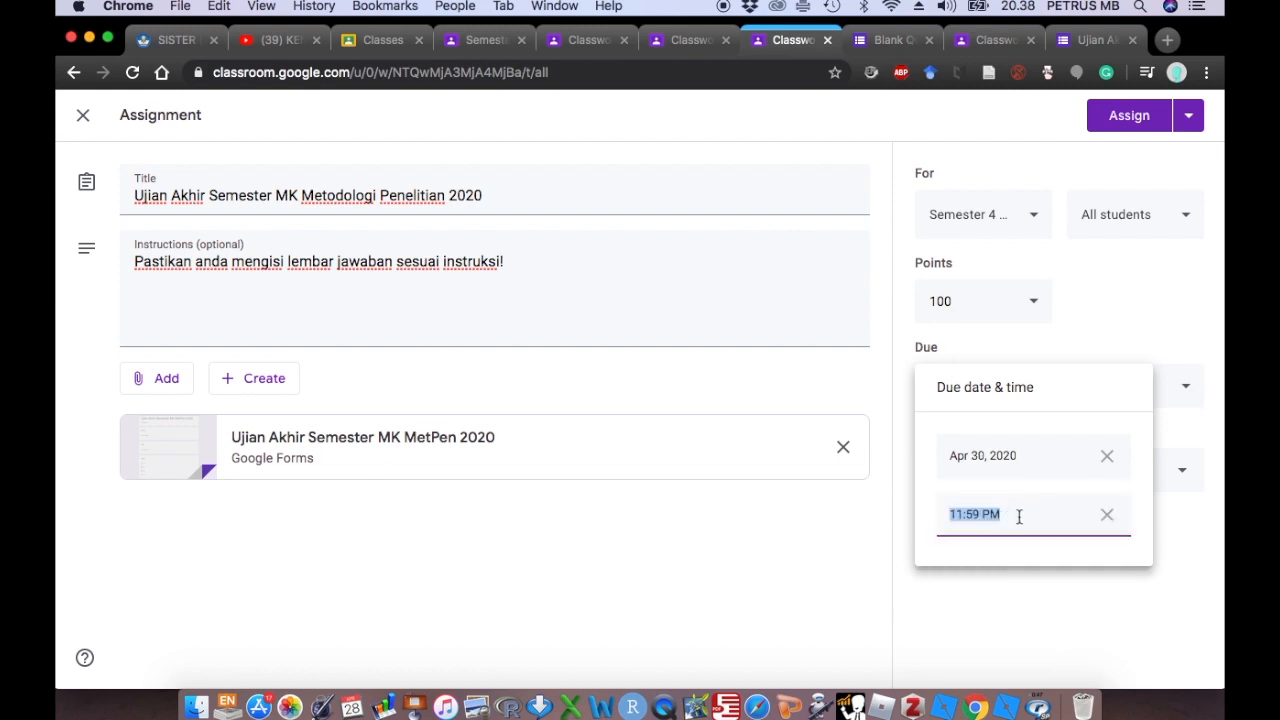
pyautogui.click(990, 551)
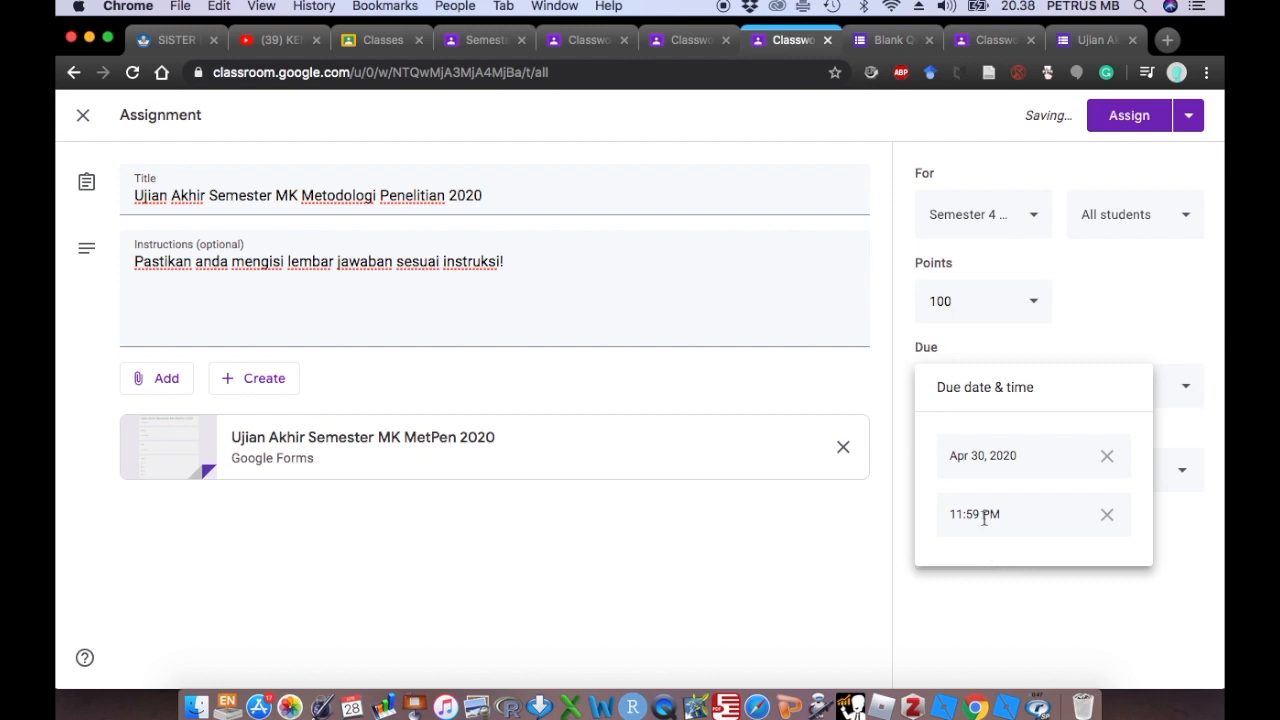
pyautogui.click(966, 518)
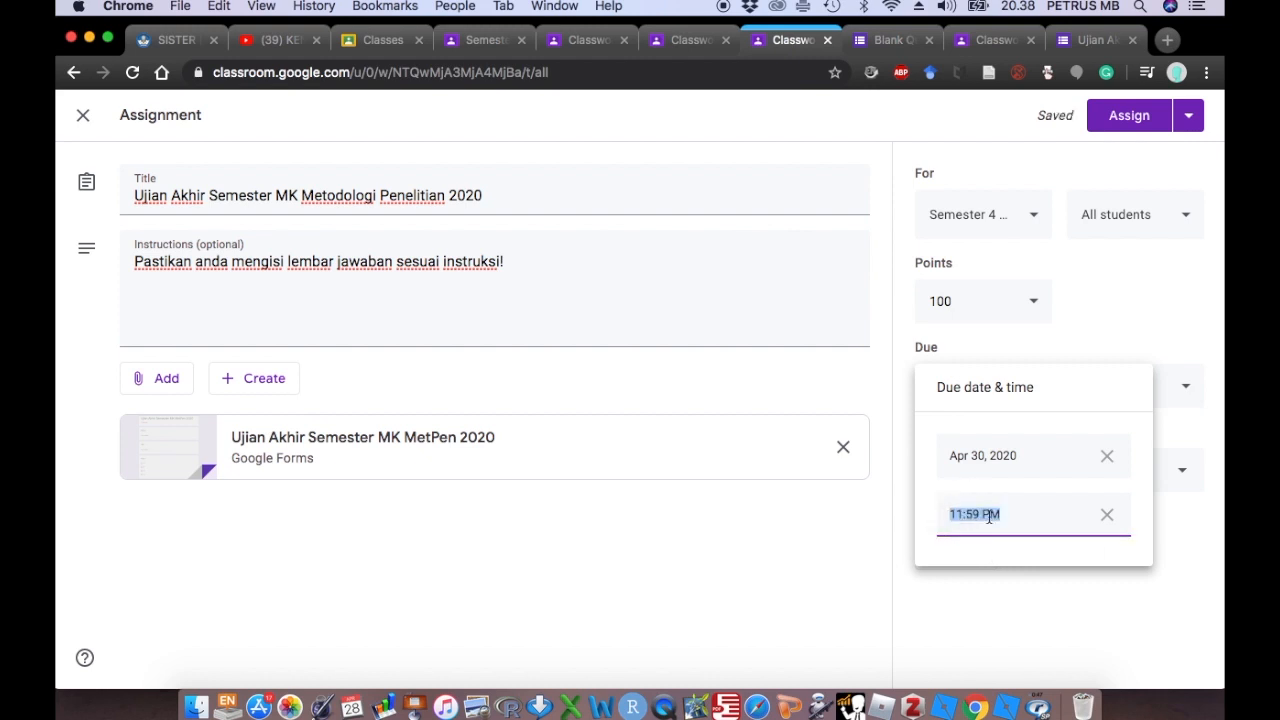
pyautogui.click(987, 591)
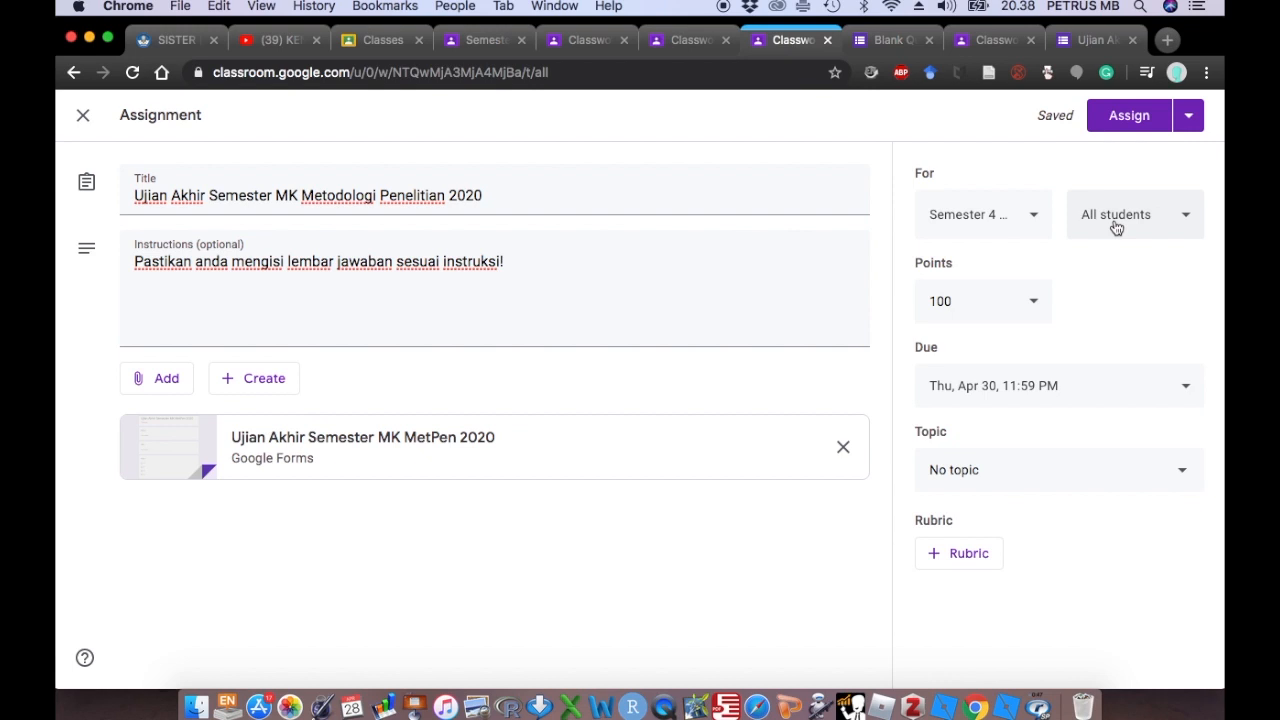
pyautogui.click(1120, 120)
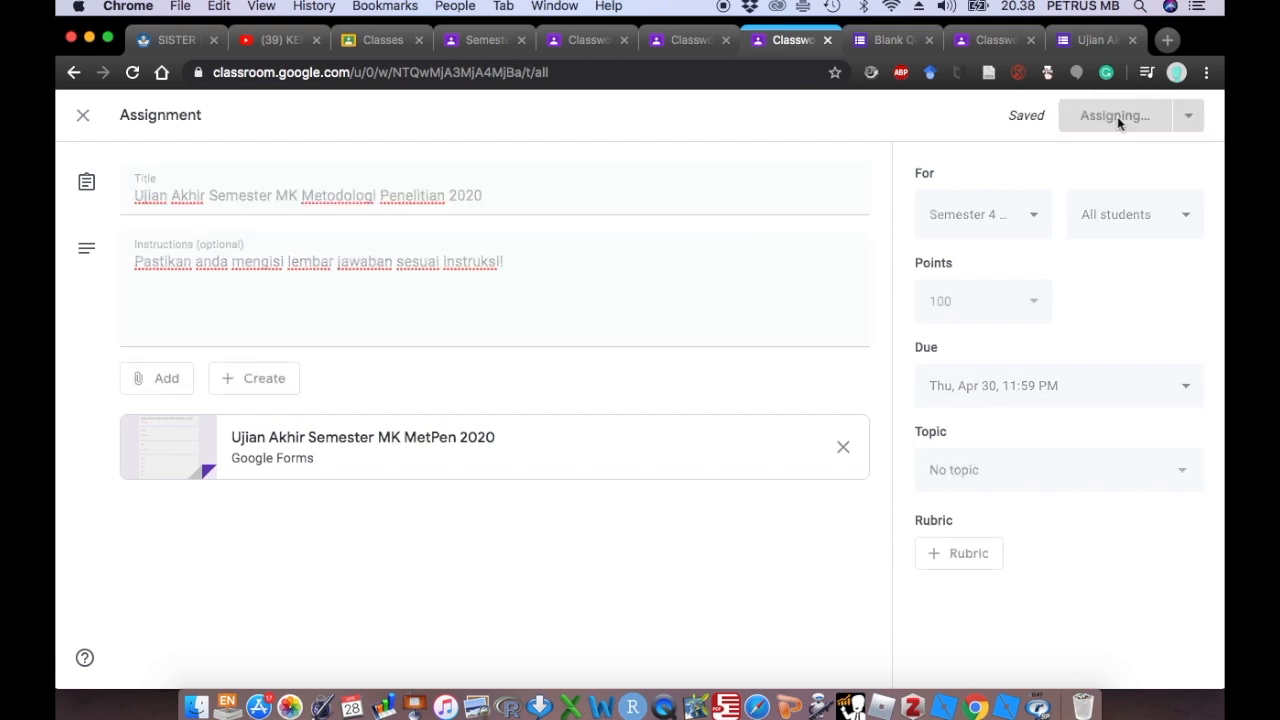